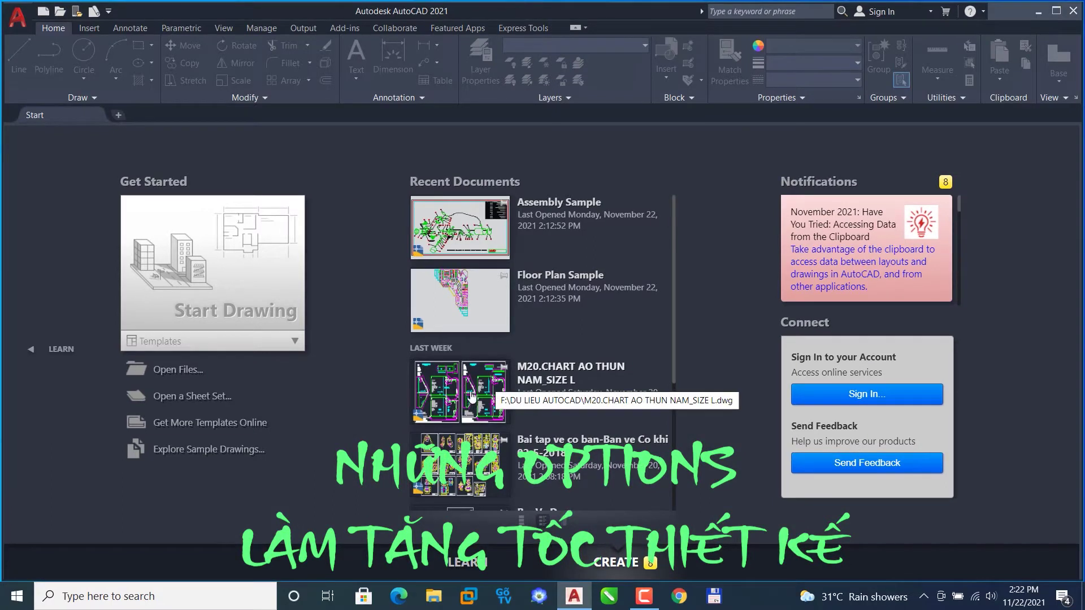
Create the new Drawing2.dwg from the acadiso.dwt template.
{"action": "left_click", "coordinate": [20, 22]}
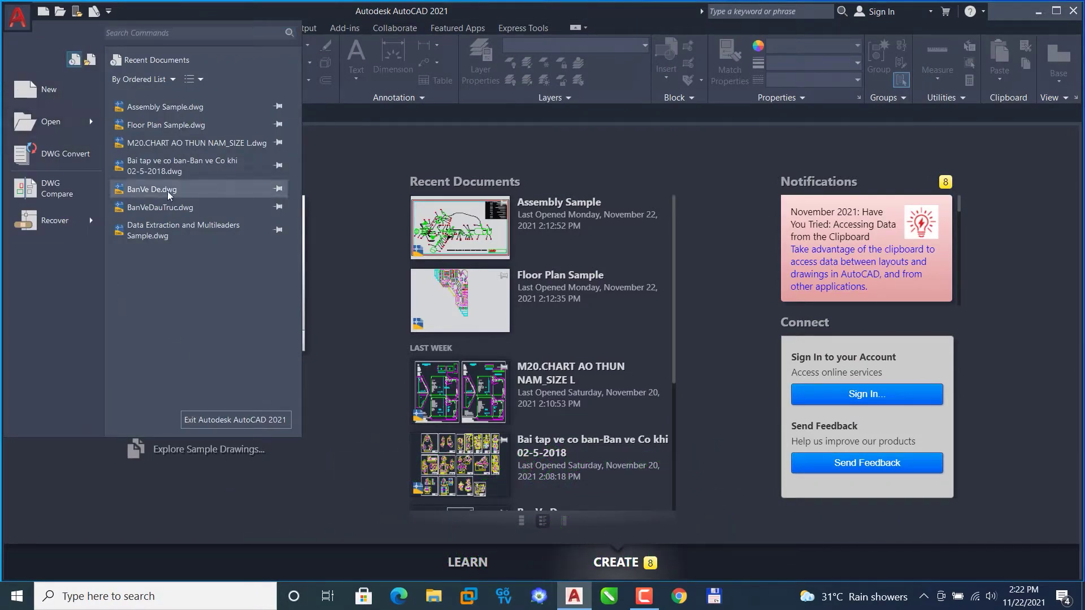
{"action": "left_click", "coordinate": [31, 94]}
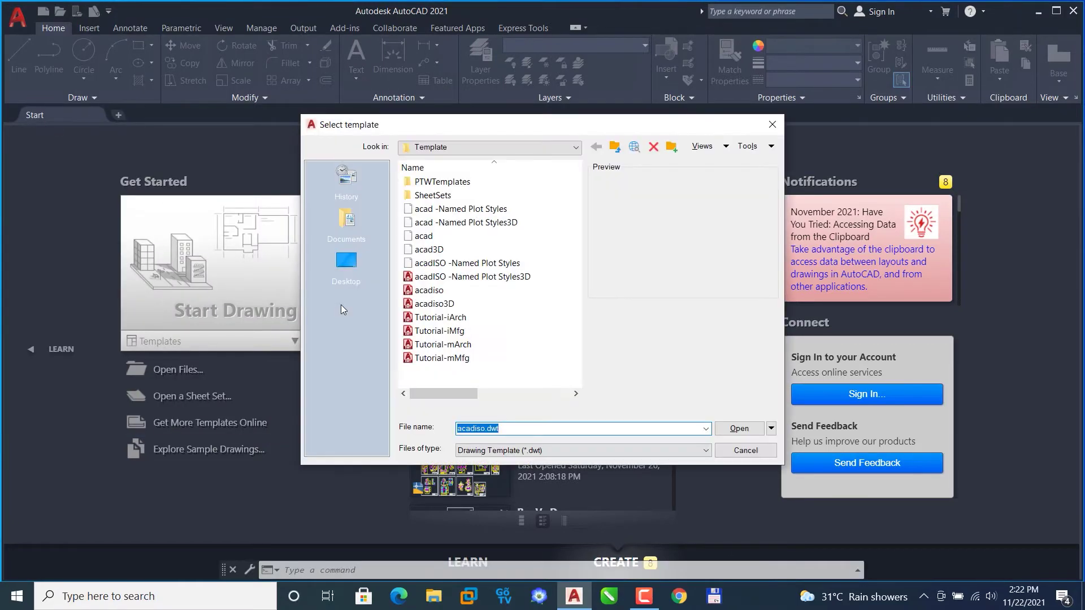
{"action": "left_click", "coordinate": [430, 292]}
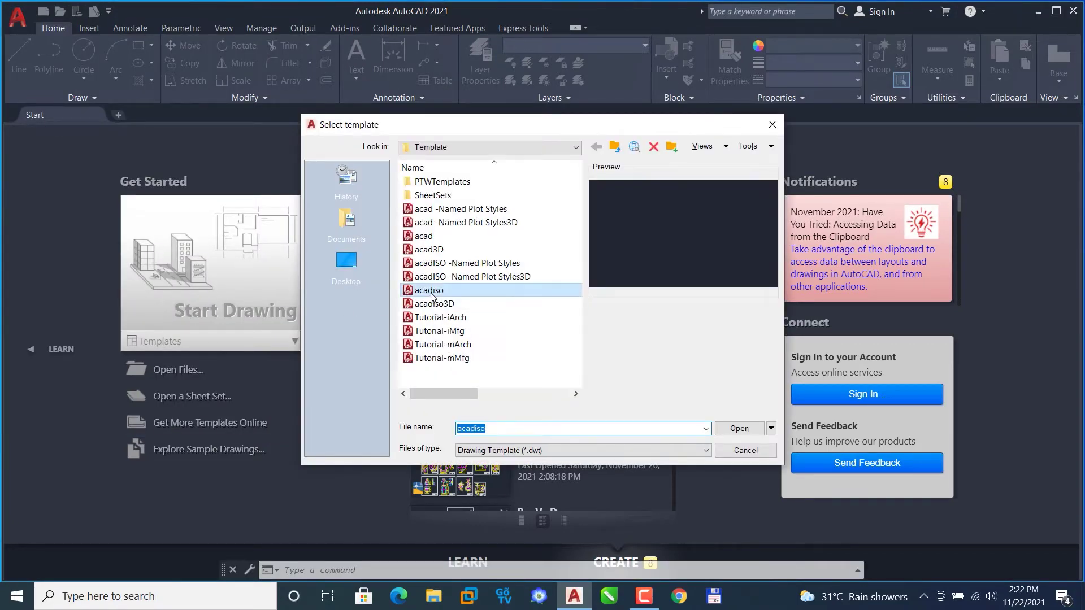
{"action": "left_click", "coordinate": [430, 293]}
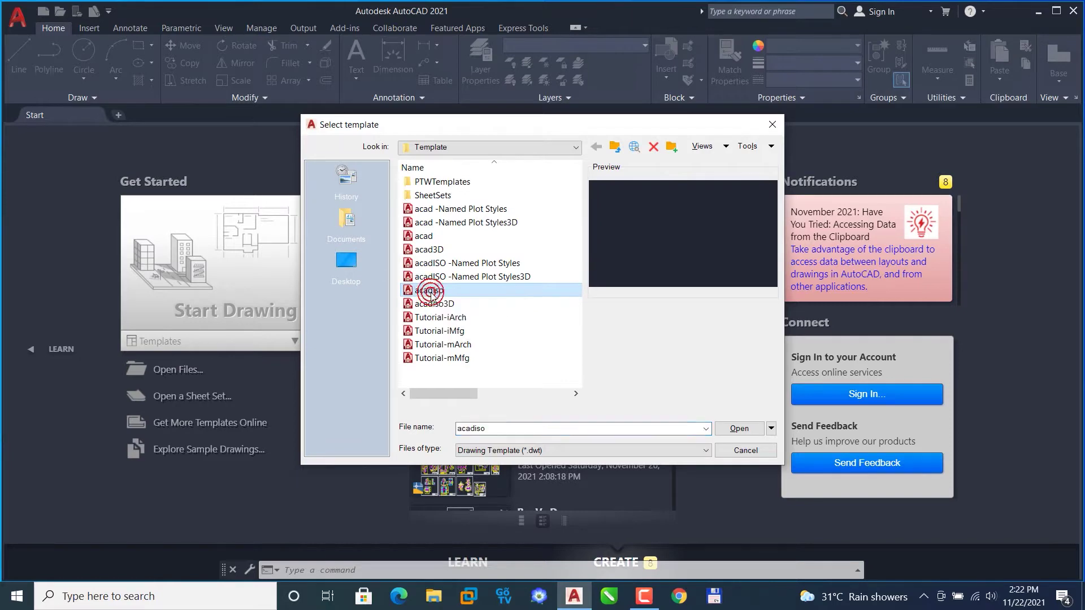
{"action": "left_click", "coordinate": [763, 427]}
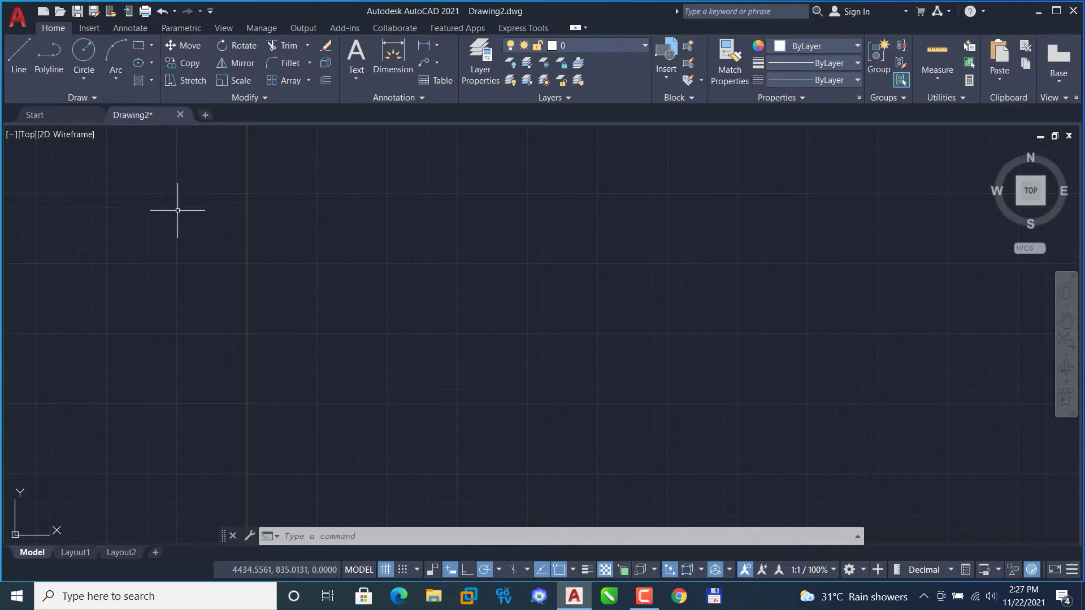
Bring up Options from the application menu, stepping through Files and Open and Save to Display.
{"action": "left_click", "coordinate": [19, 25]}
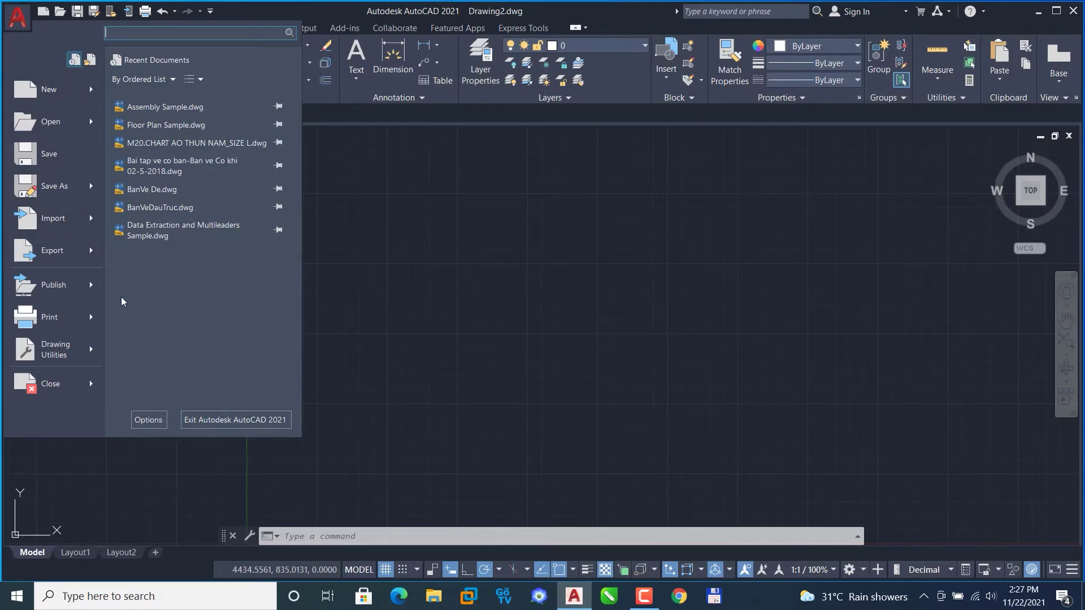
{"action": "left_click", "coordinate": [145, 421]}
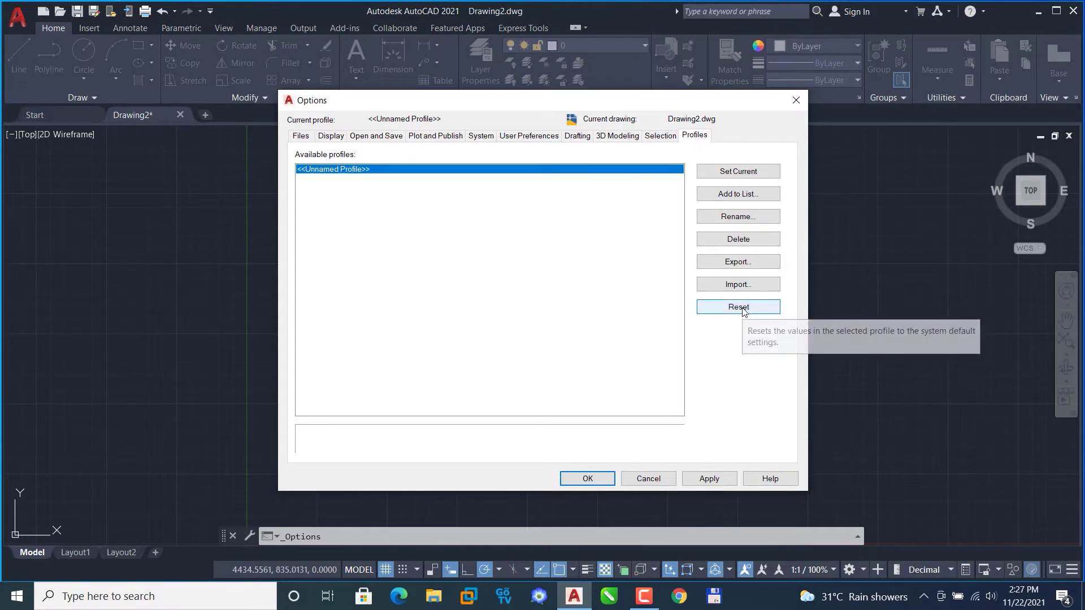
{"action": "left_click", "coordinate": [300, 136]}
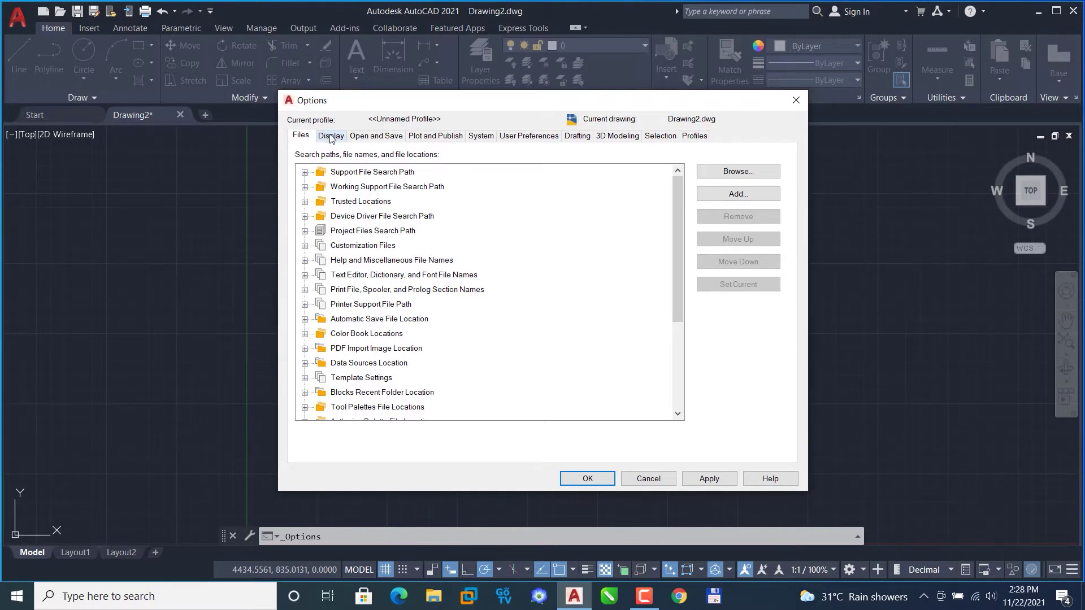
{"action": "left_click", "coordinate": [384, 139]}
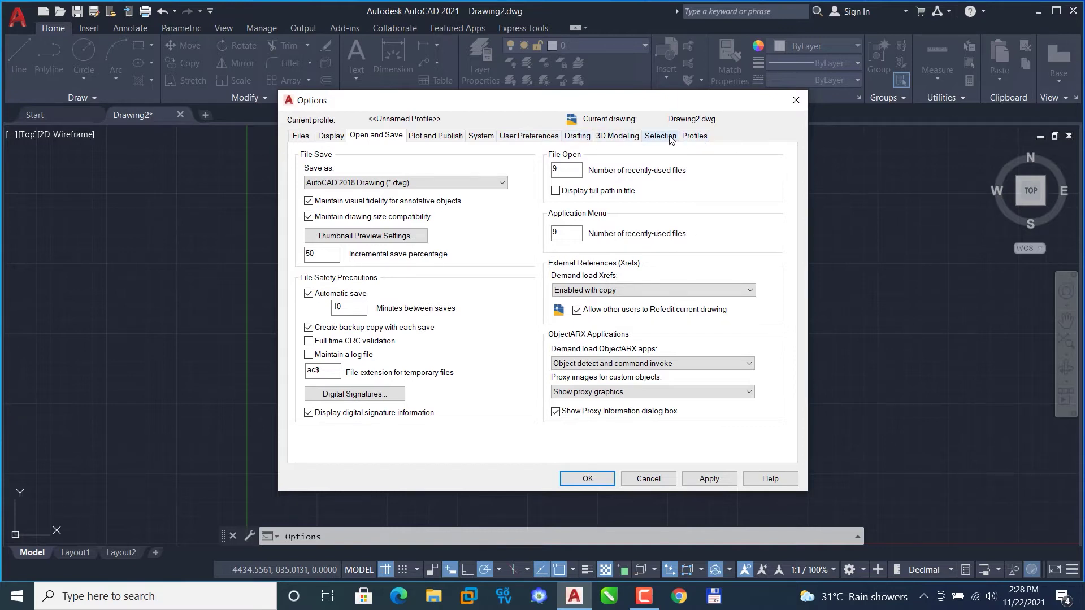
{"action": "left_click", "coordinate": [330, 137]}
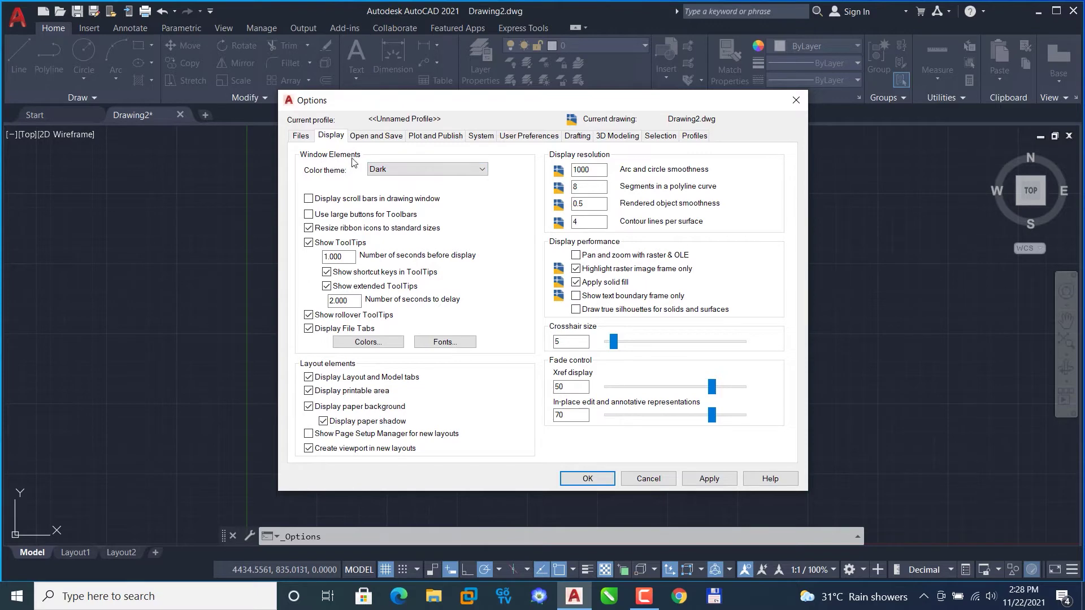
{"action": "left_click", "coordinate": [483, 171]}
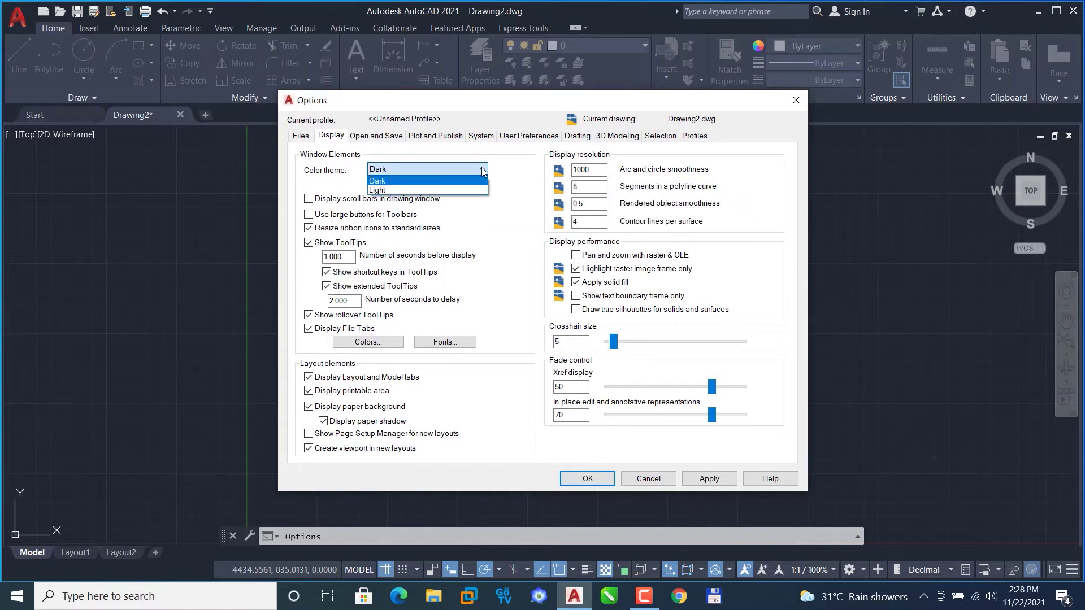
{"action": "left_click", "coordinate": [399, 188]}
{"action": "left_click", "coordinate": [706, 483]}
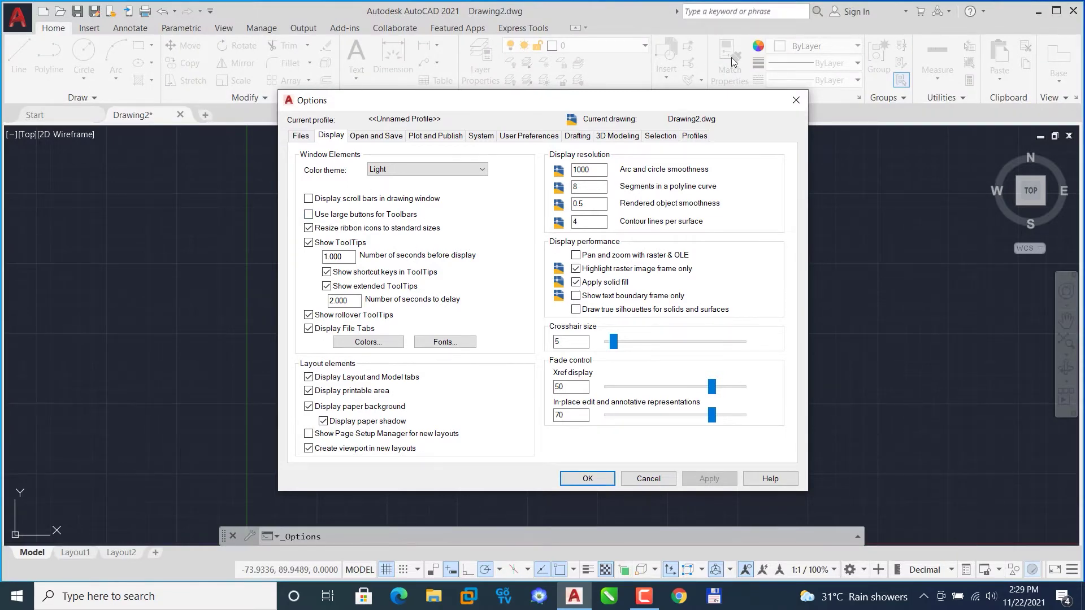
{"action": "key", "text": "Return"}
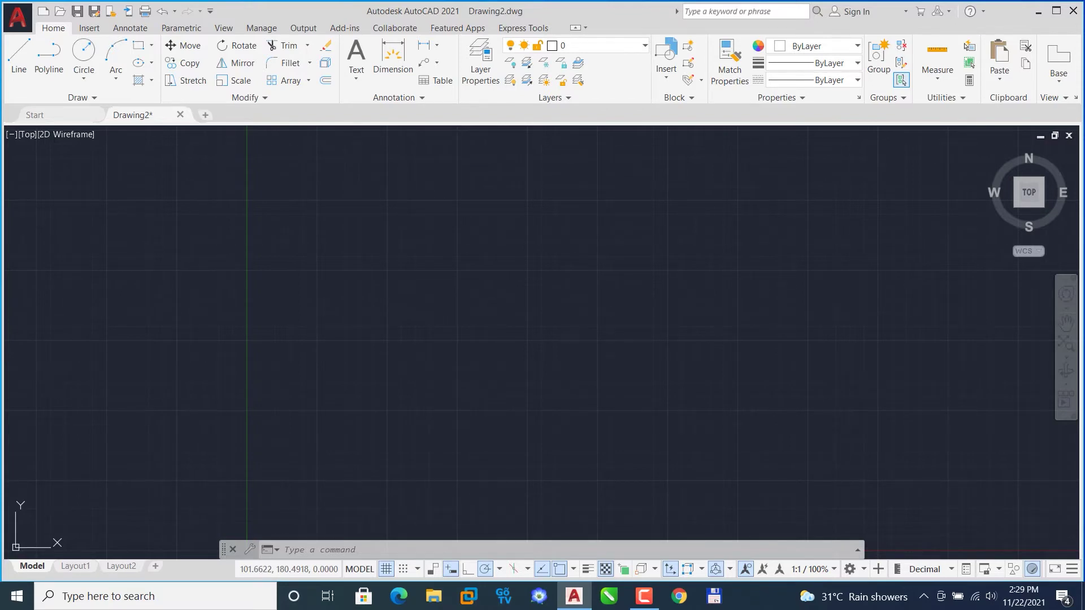
{"action": "type", "text": "op"}
{"action": "key", "text": "Return"}
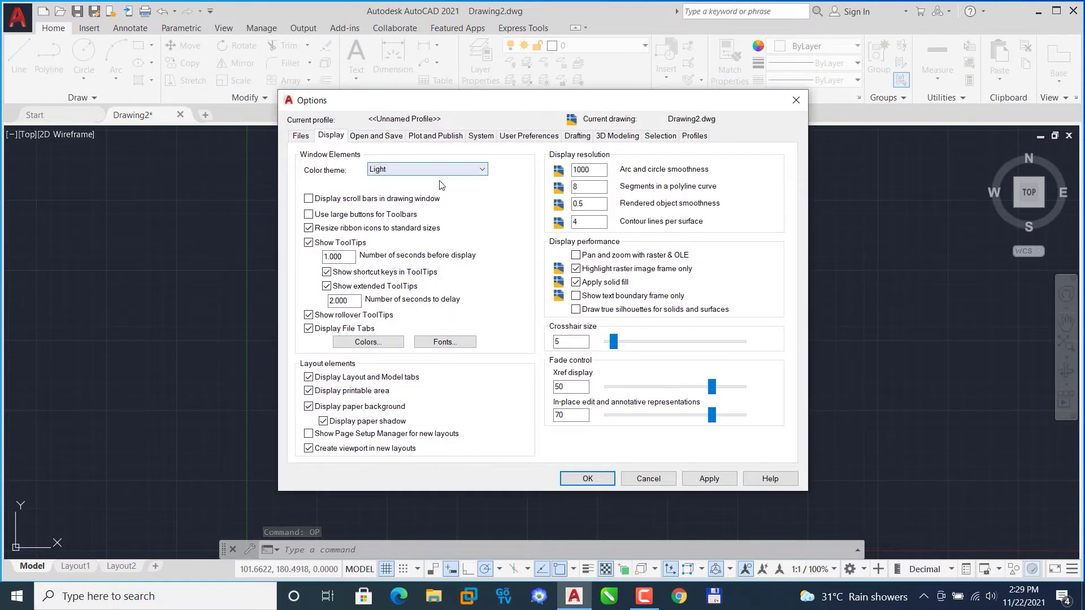
{"action": "left_click", "coordinate": [484, 170]}
{"action": "left_click", "coordinate": [388, 179]}
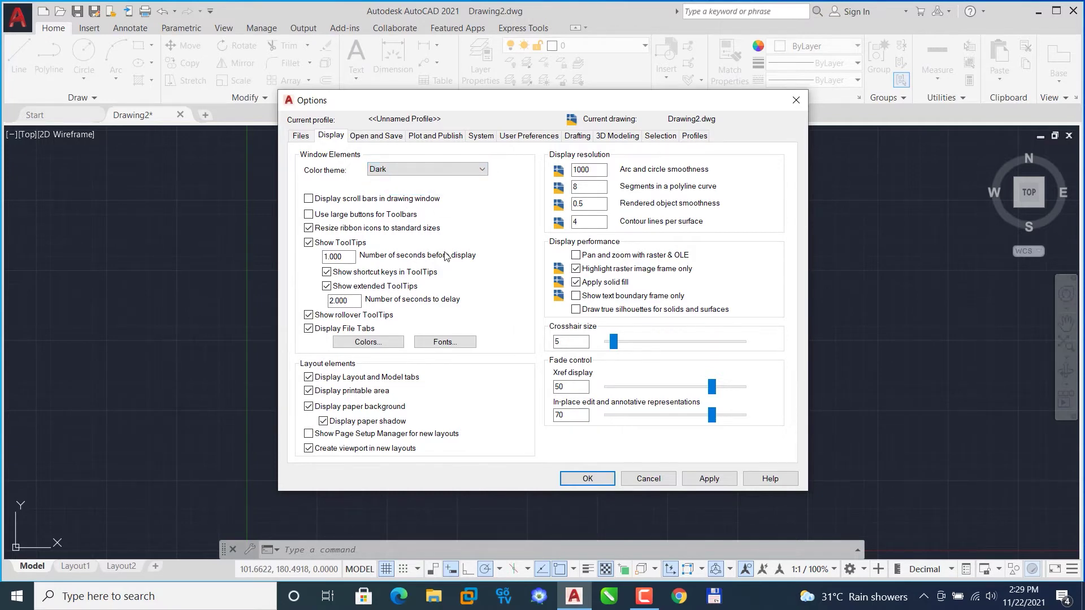
{"action": "left_click", "coordinate": [699, 480]}
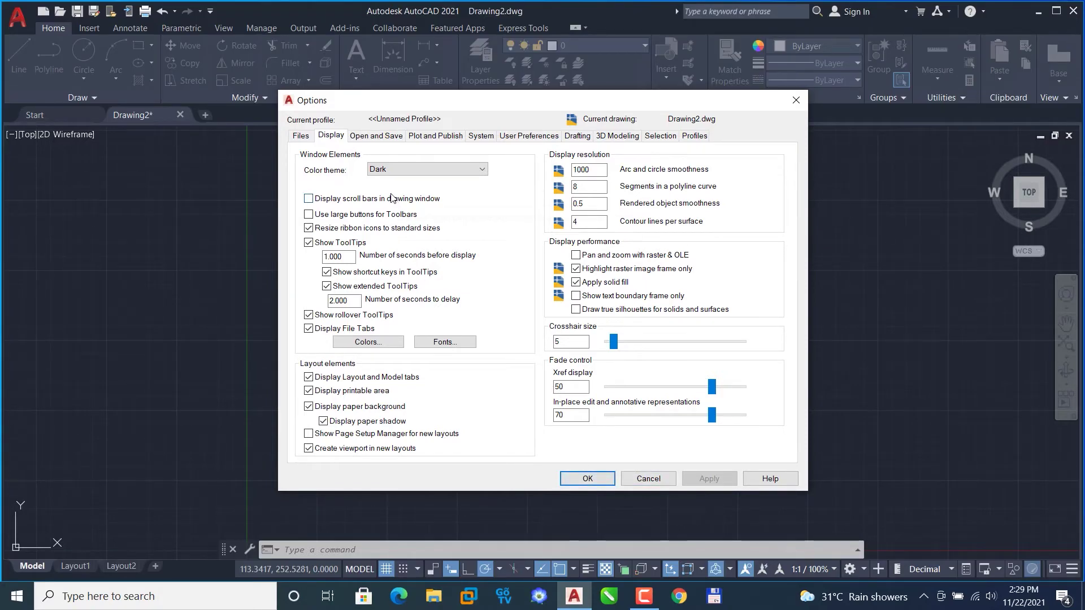
Set the 2D model space uniform background colour to Black and apply the Options changes.
{"action": "left_click", "coordinate": [368, 342]}
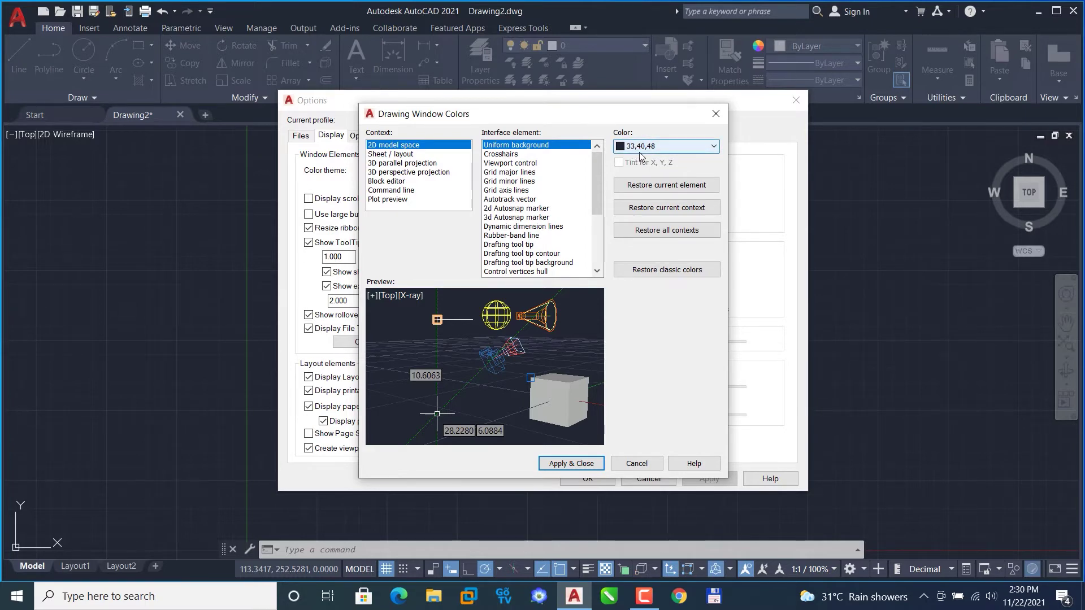
{"action": "left_click", "coordinate": [713, 147]}
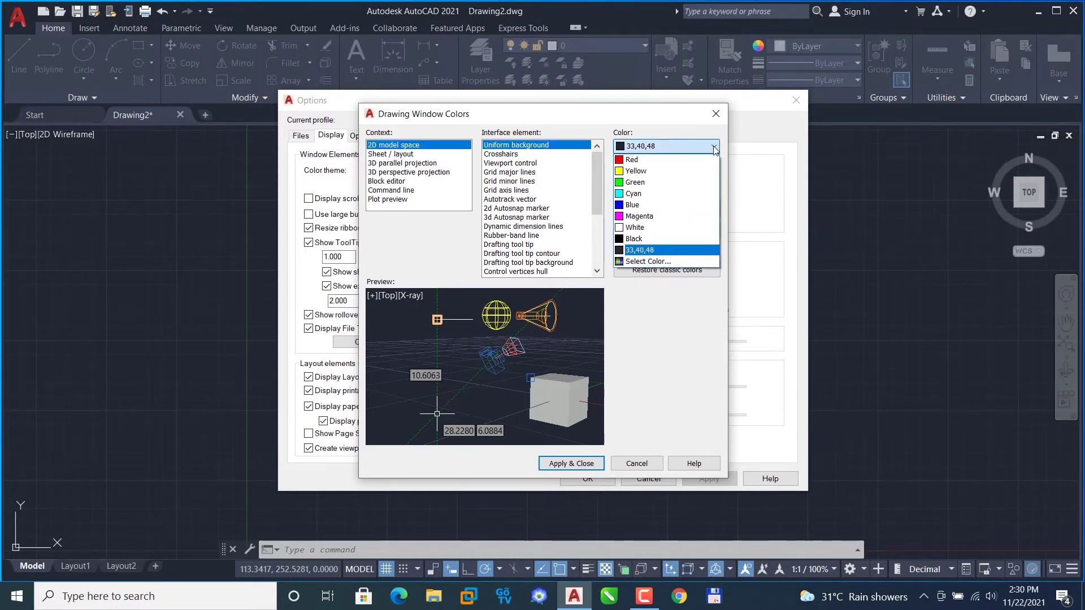
{"action": "left_click", "coordinate": [634, 239]}
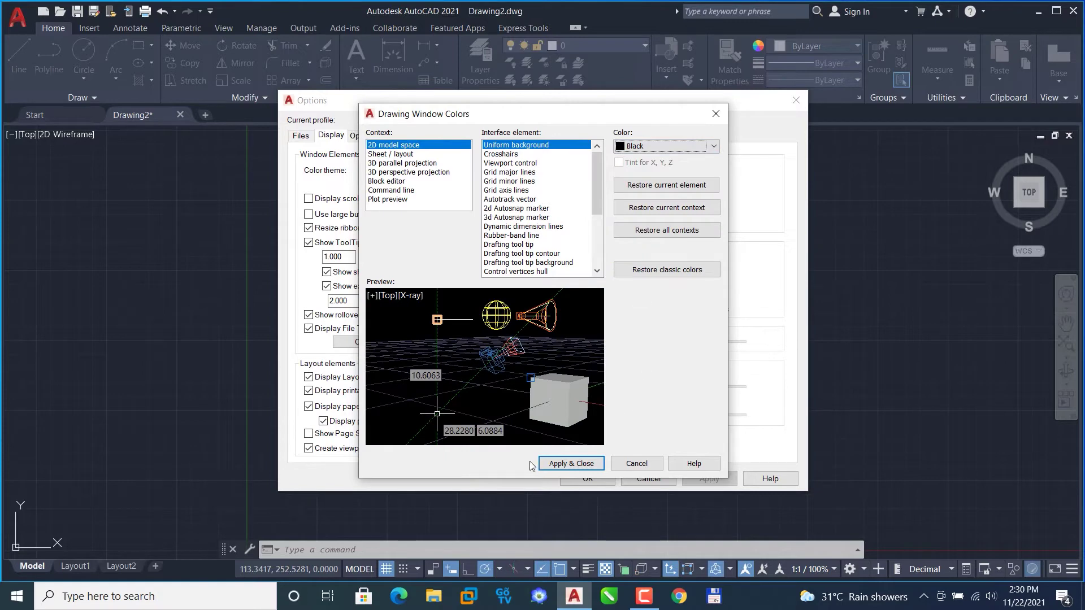
{"action": "left_click", "coordinate": [569, 464]}
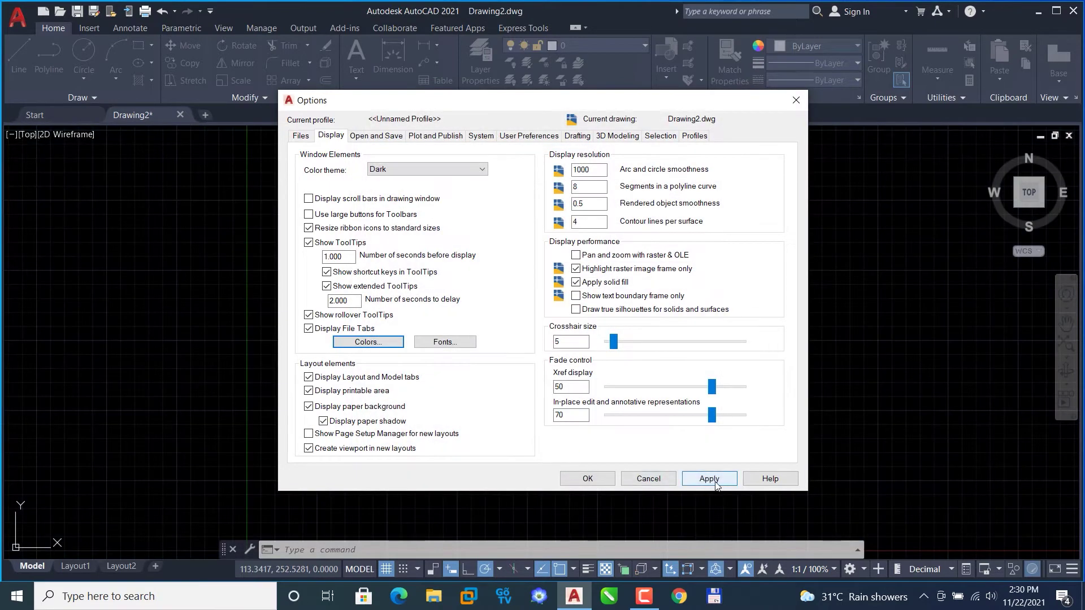
{"action": "left_click", "coordinate": [710, 478]}
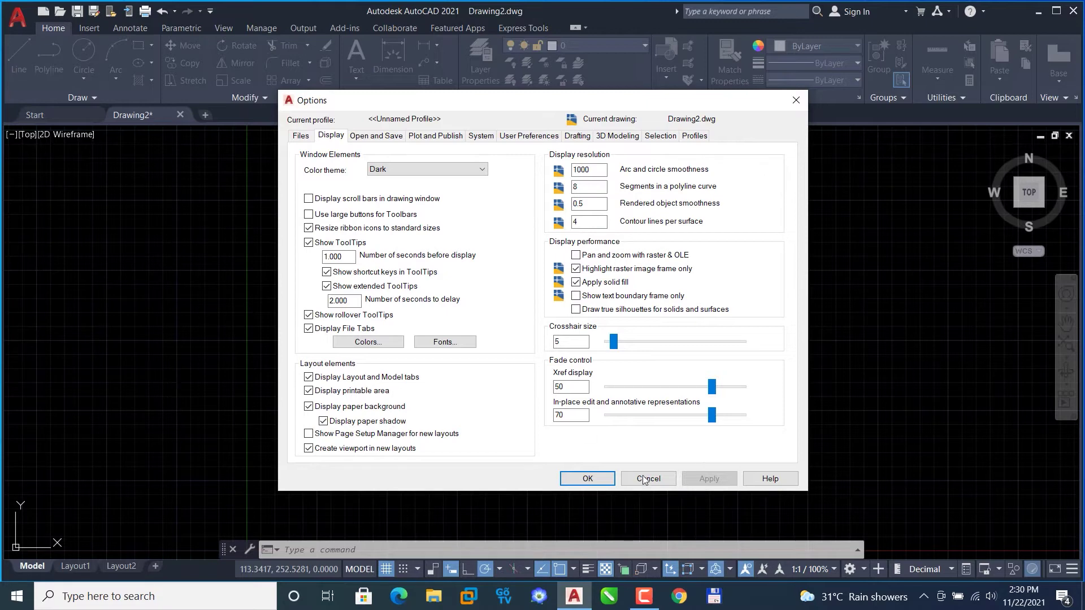
{"action": "left_click", "coordinate": [582, 479]}
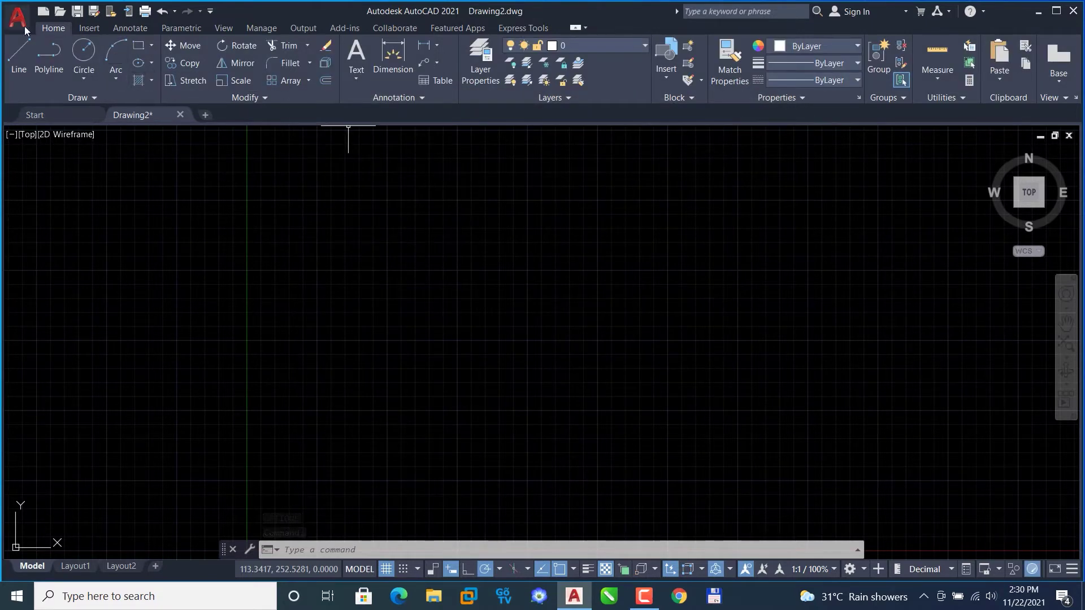
Reopen Options with OP and confirm the drawing window background is still Black.
{"action": "type", "text": "o"}
{"action": "key", "text": "BackSpace"}
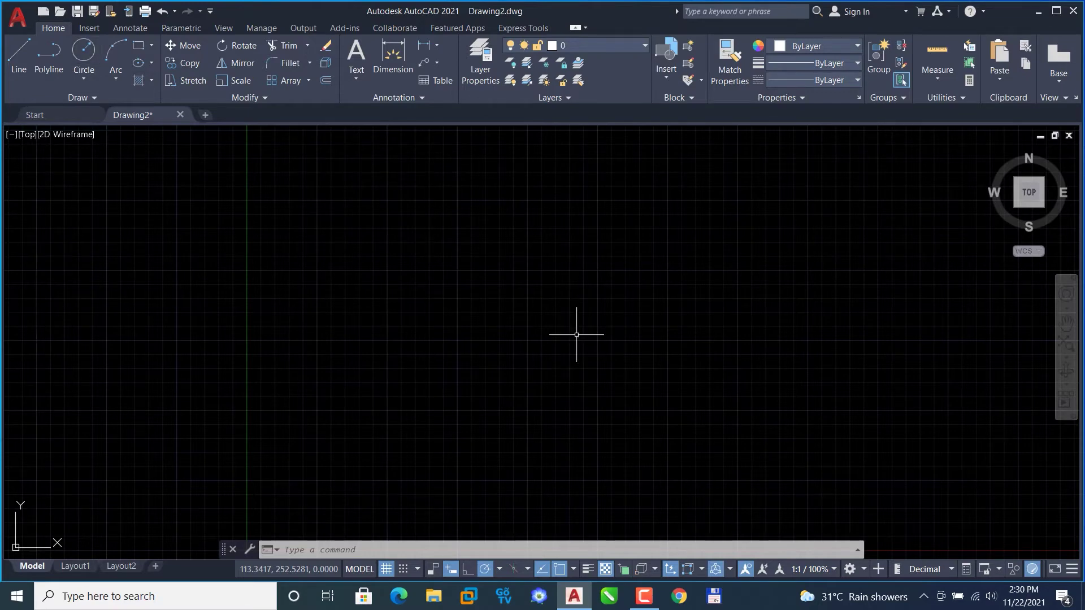
{"action": "type", "text": "op"}
{"action": "key", "text": "Return"}
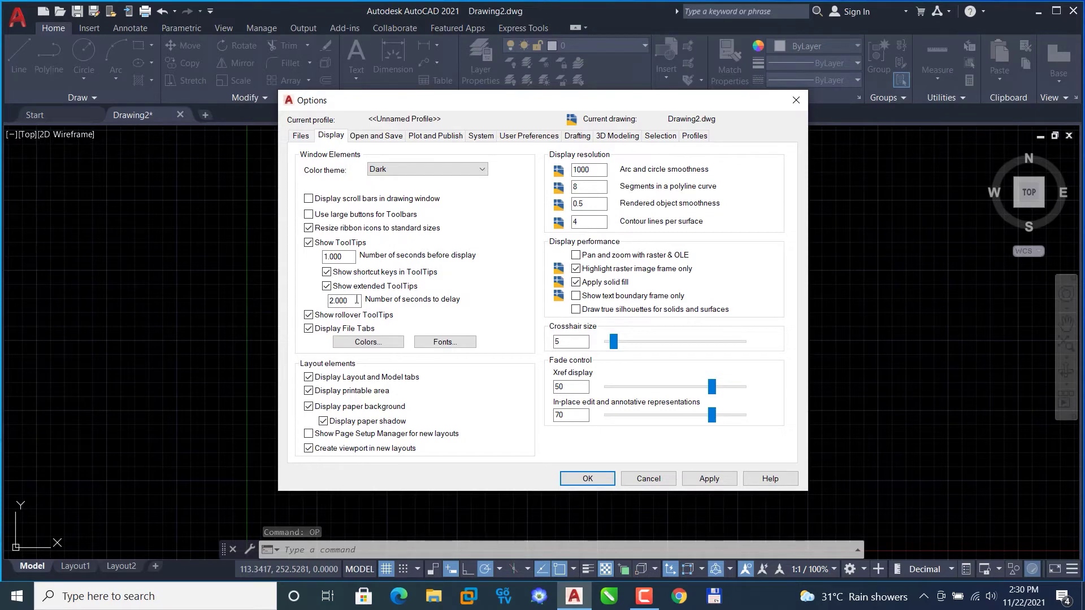
{"action": "left_click", "coordinate": [365, 343]}
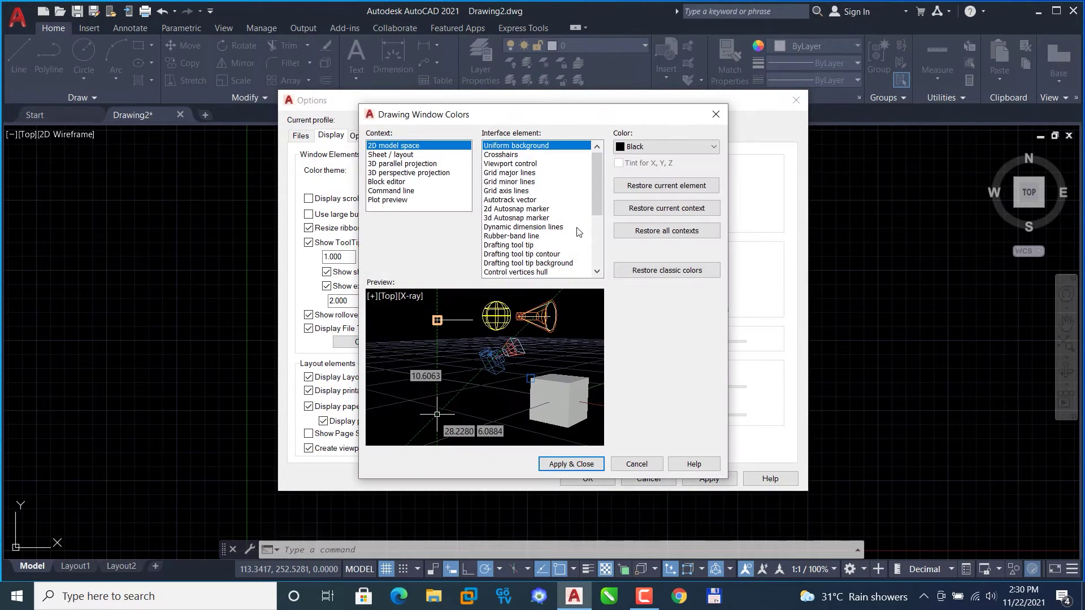
{"action": "left_click", "coordinate": [714, 148]}
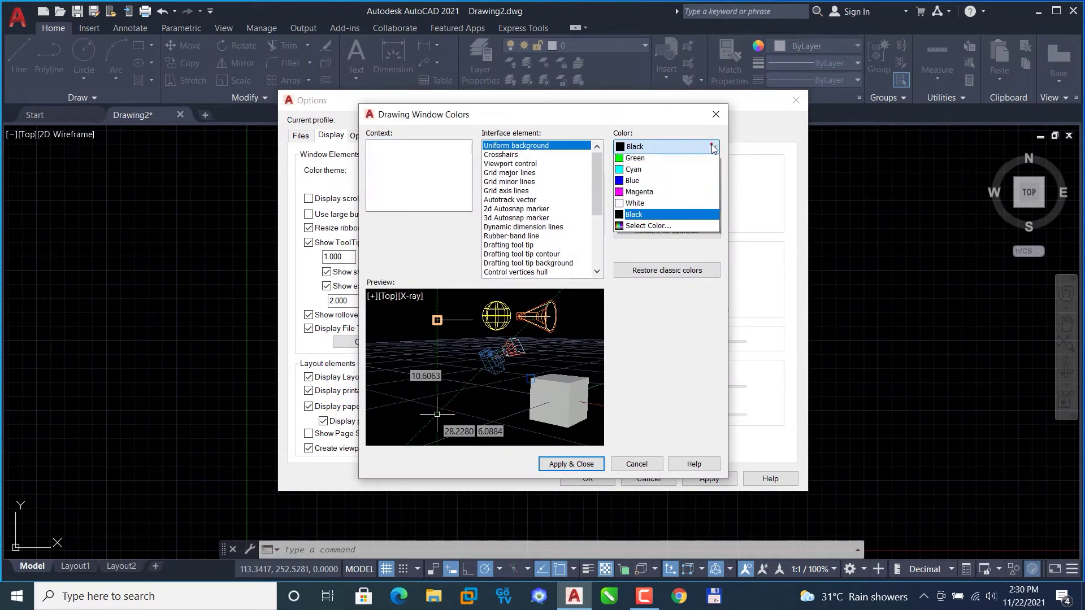
{"action": "left_click", "coordinate": [715, 113]}
{"action": "left_click", "coordinate": [715, 113]}
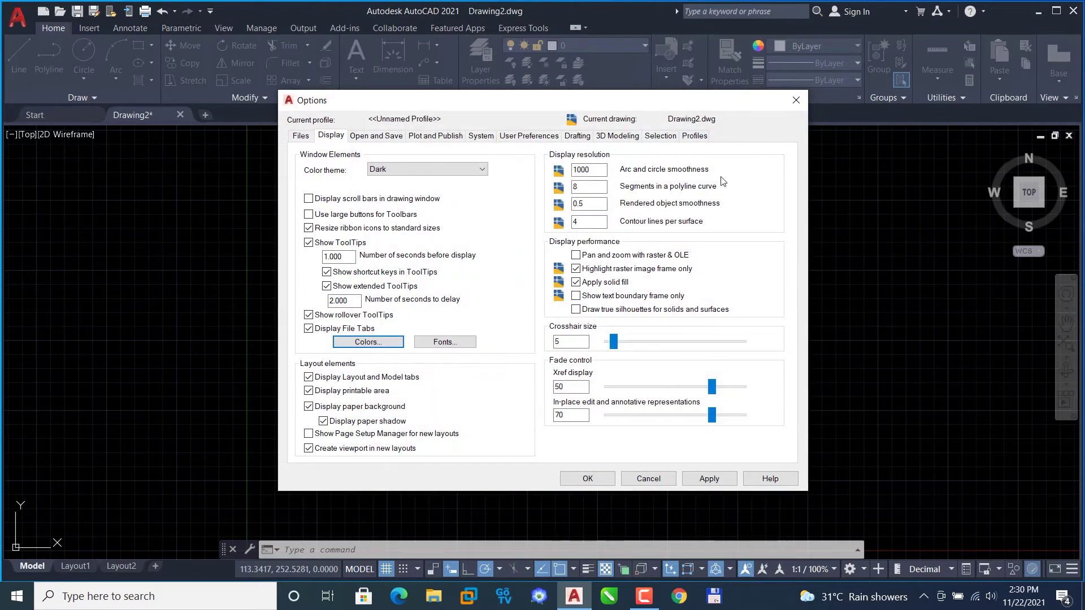
Reset the current profile to defaults on the Profiles tab, then return to Display.
{"action": "left_click", "coordinate": [694, 136]}
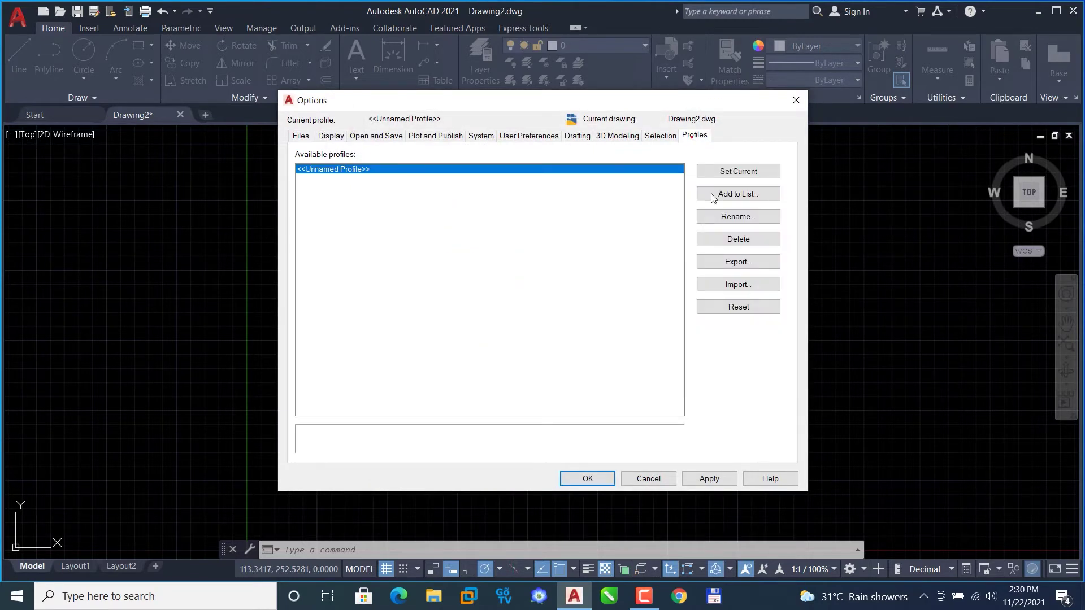
{"action": "left_click", "coordinate": [734, 307]}
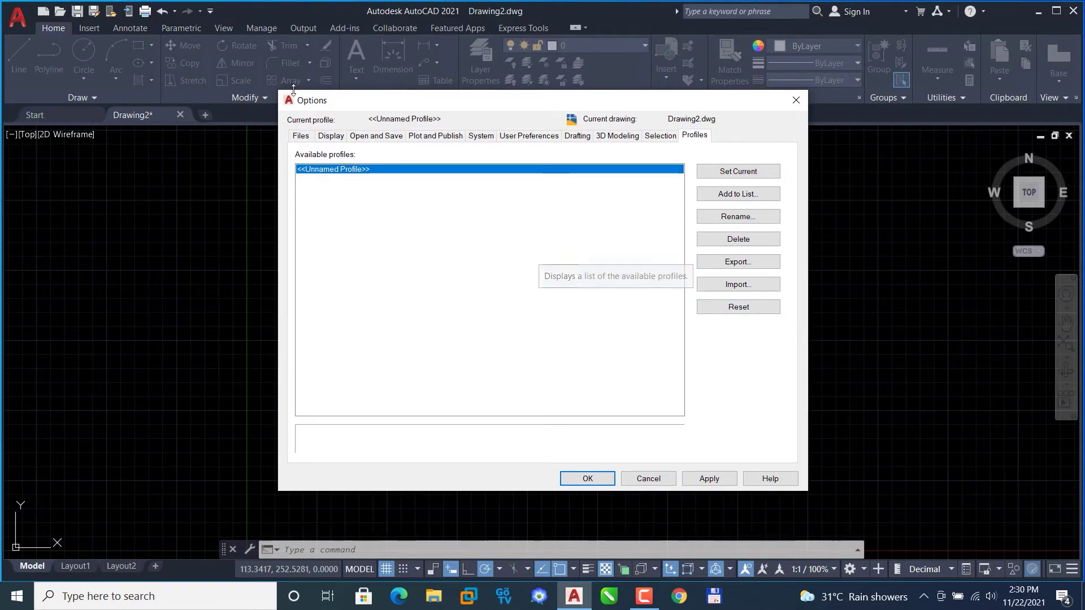
{"action": "left_click", "coordinate": [331, 135]}
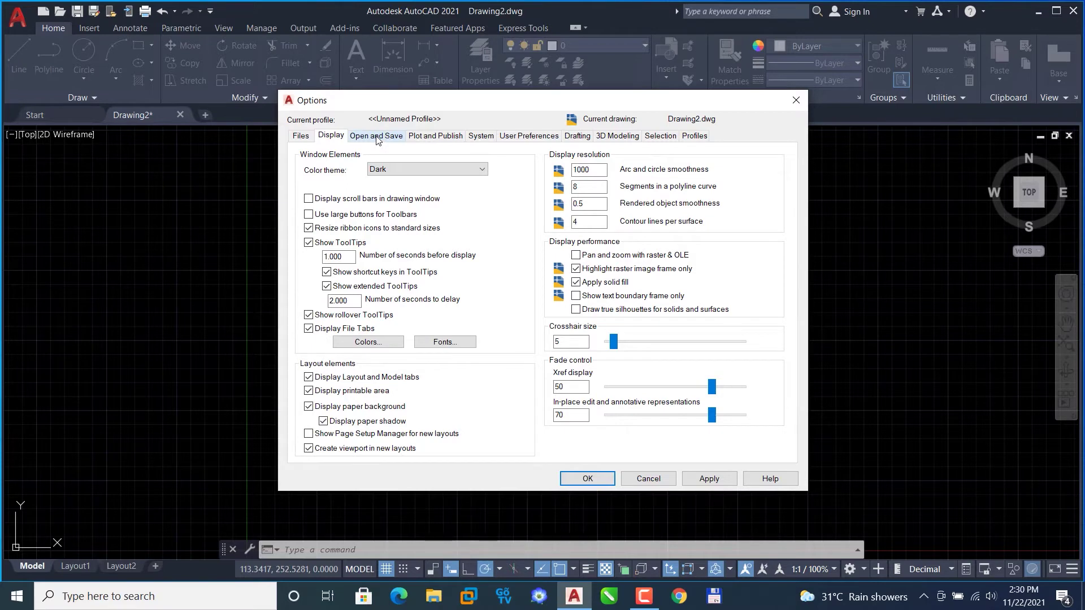
Review the Save as formats, keep AutoCAD 2018 Drawing (*.dwg), and close Options.
{"action": "left_click", "coordinate": [377, 137]}
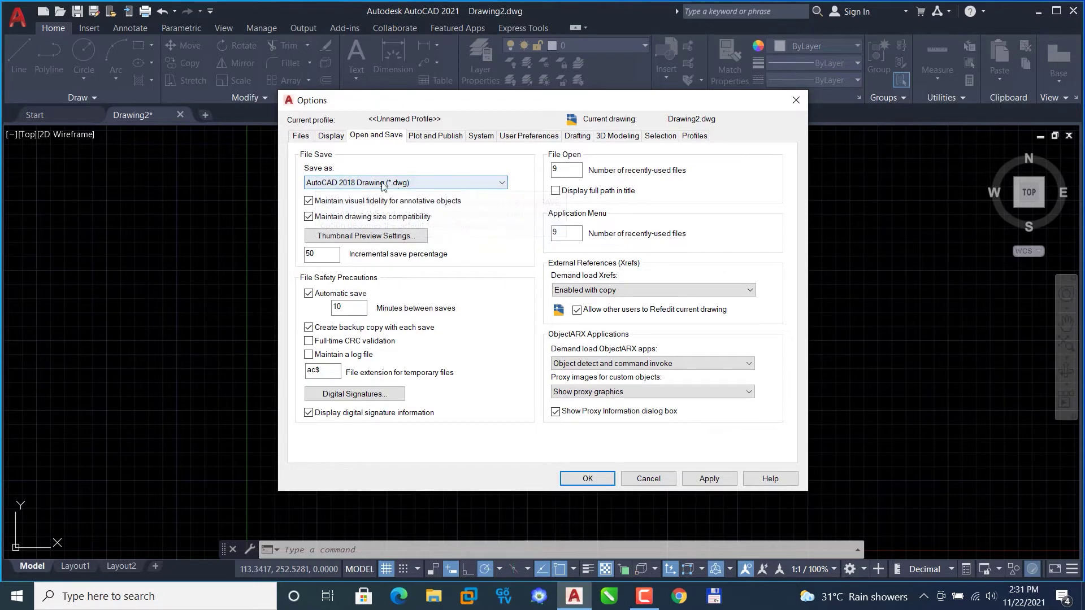
{"action": "left_click", "coordinate": [502, 184]}
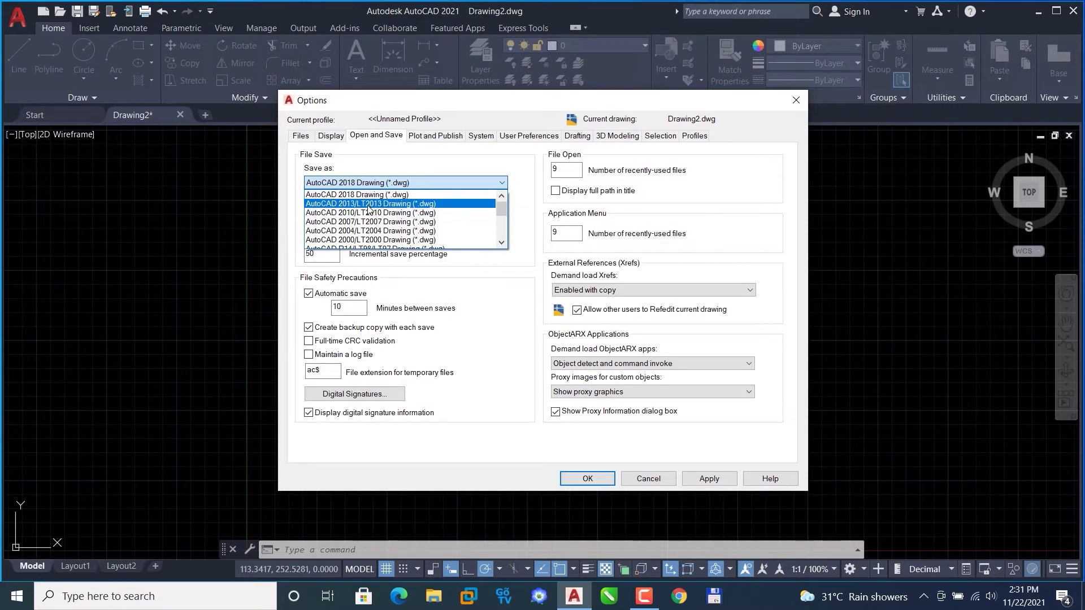
{"action": "scroll", "coordinate": [364, 249], "scroll_direction": "down", "scroll_amount": 1}
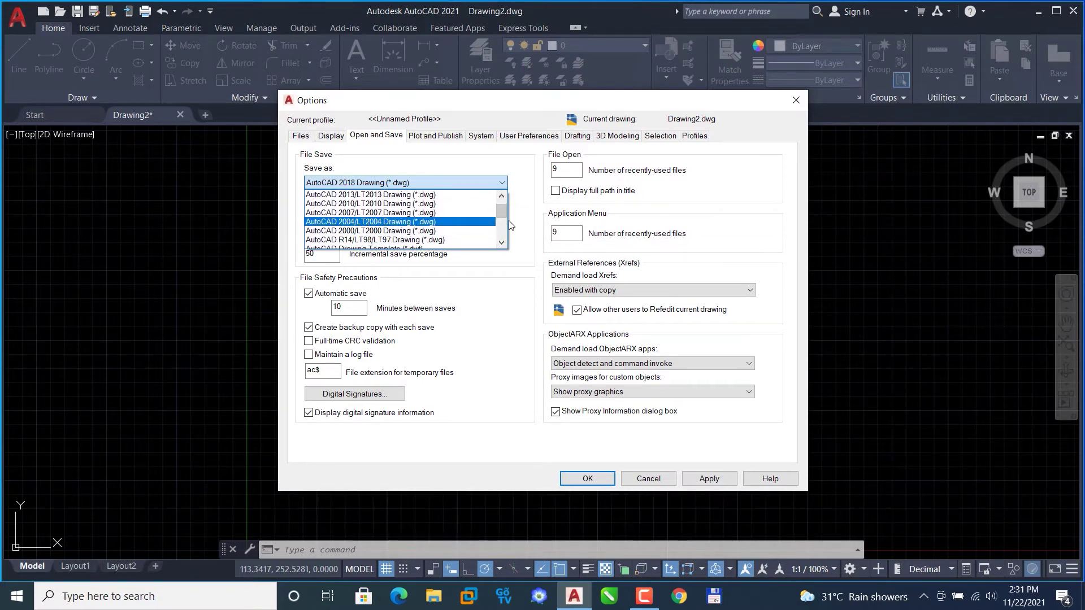
{"action": "left_click_drag", "start_coordinate": [501, 211], "coordinate": [500, 232]}
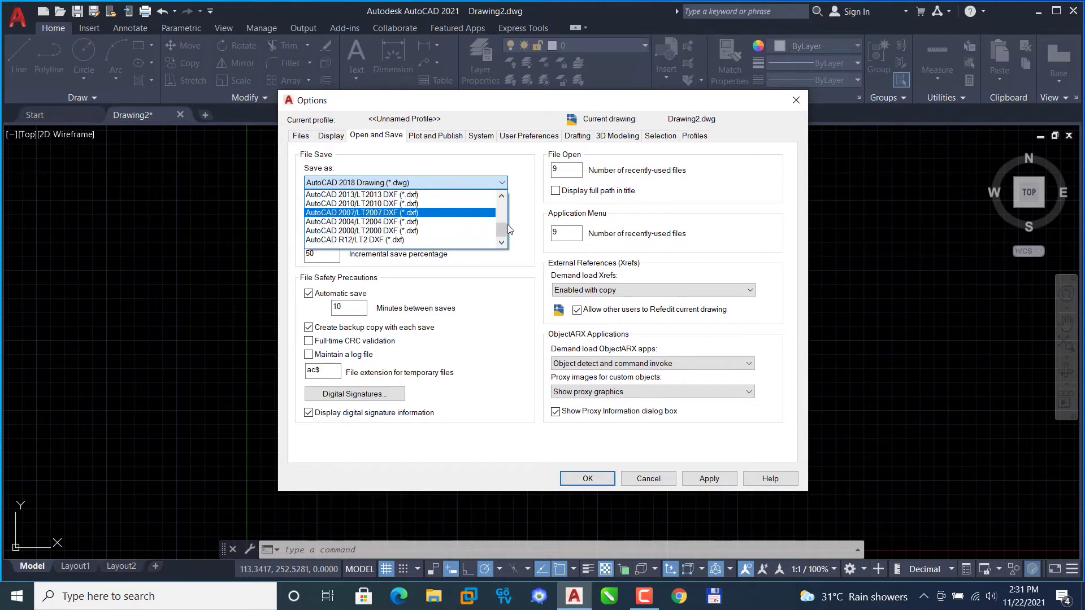
{"action": "left_click_drag", "start_coordinate": [503, 232], "coordinate": [501, 209]}
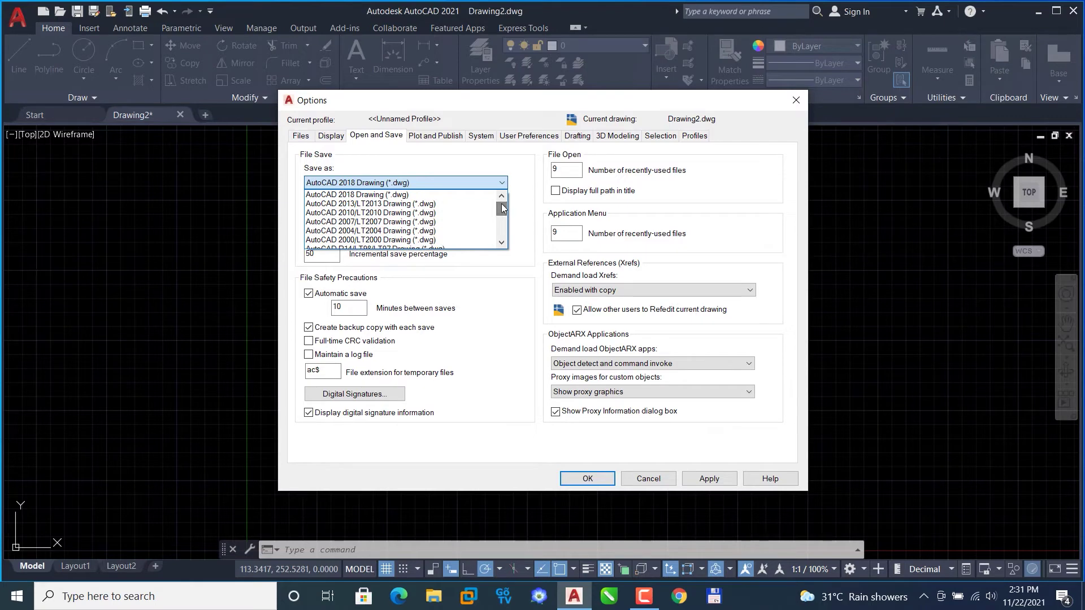
{"action": "left_click", "coordinate": [411, 183]}
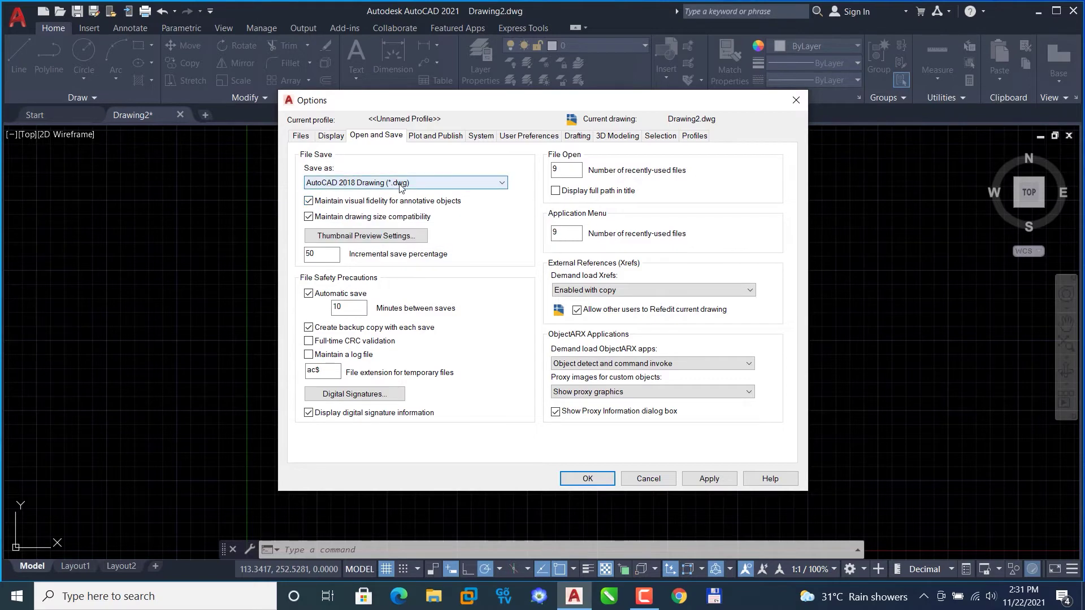
{"action": "mouse_move", "coordinate": [405, 182]}
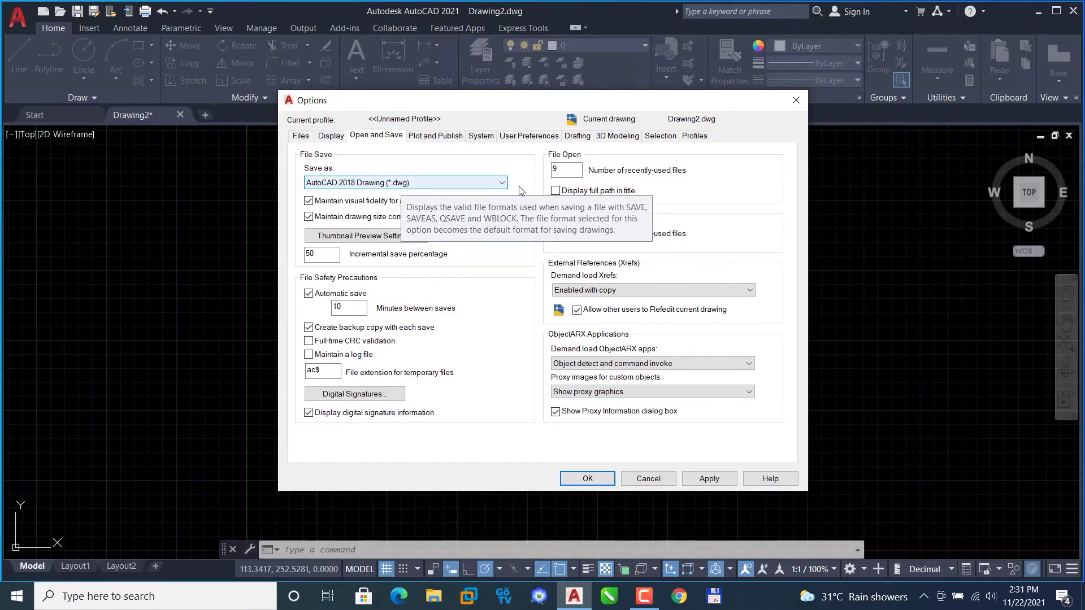
{"action": "left_click", "coordinate": [501, 182]}
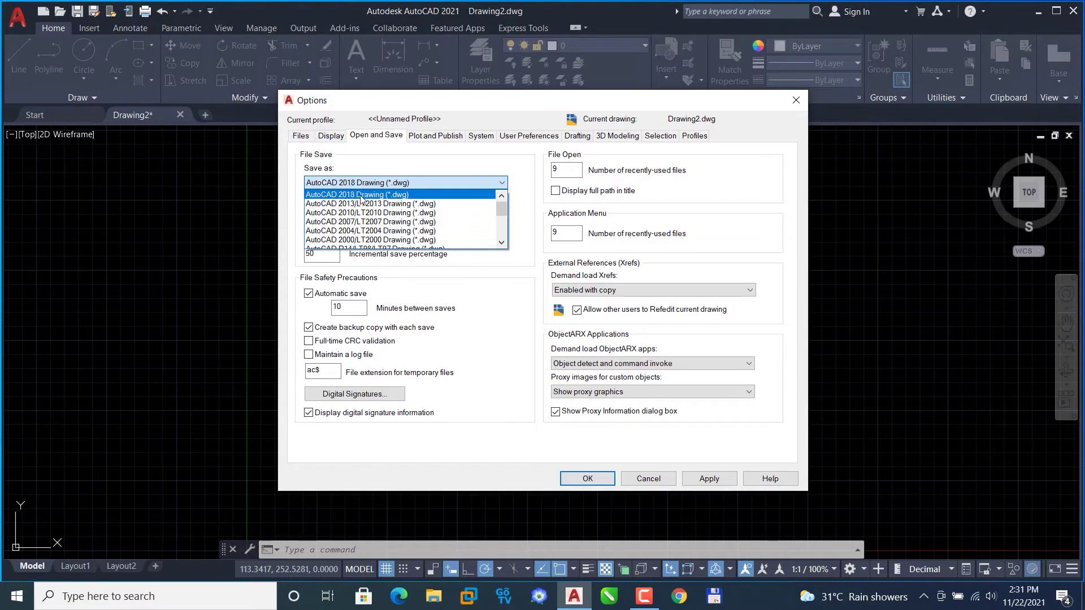
{"action": "left_click", "coordinate": [521, 258]}
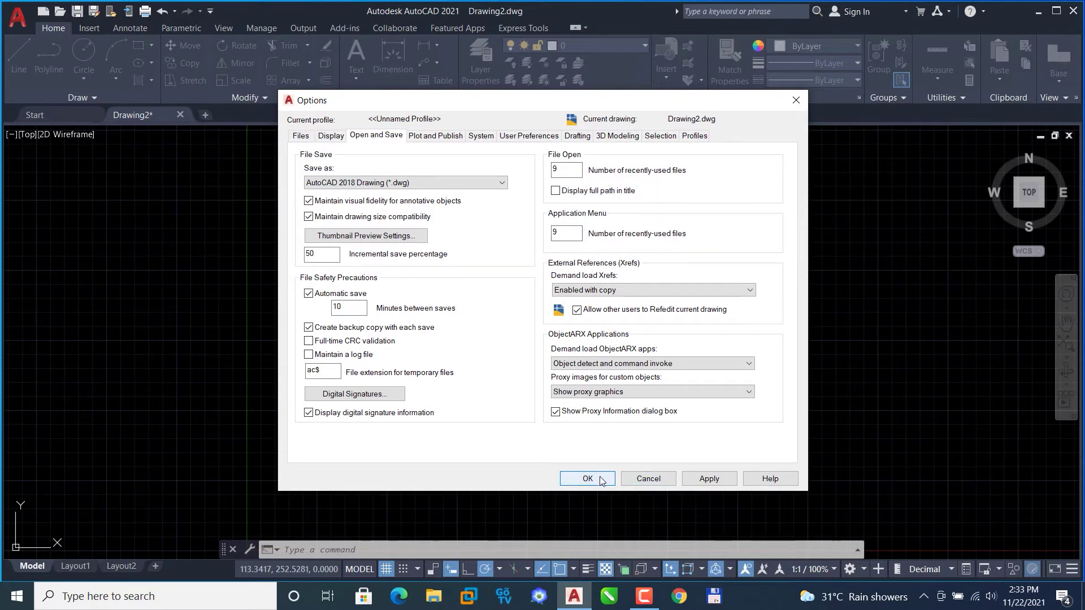
{"action": "left_click", "coordinate": [650, 478]}
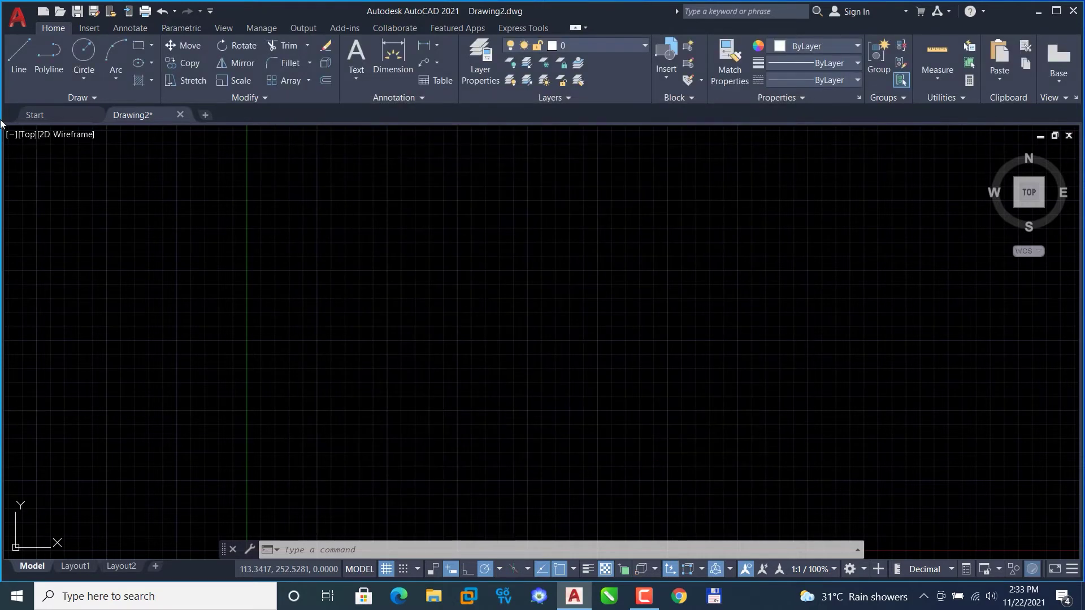
Open the application menu to get back to Options.
{"action": "left_click", "coordinate": [26, 19]}
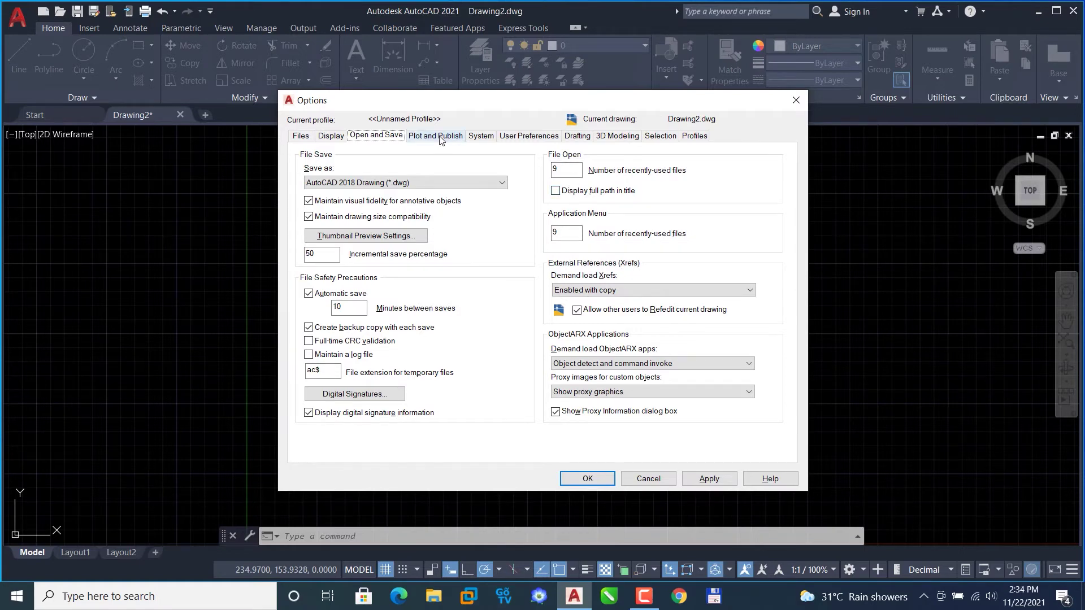
Look over User Preferences and Right-click Customization, then close Options without changes.
{"action": "left_click", "coordinate": [534, 141]}
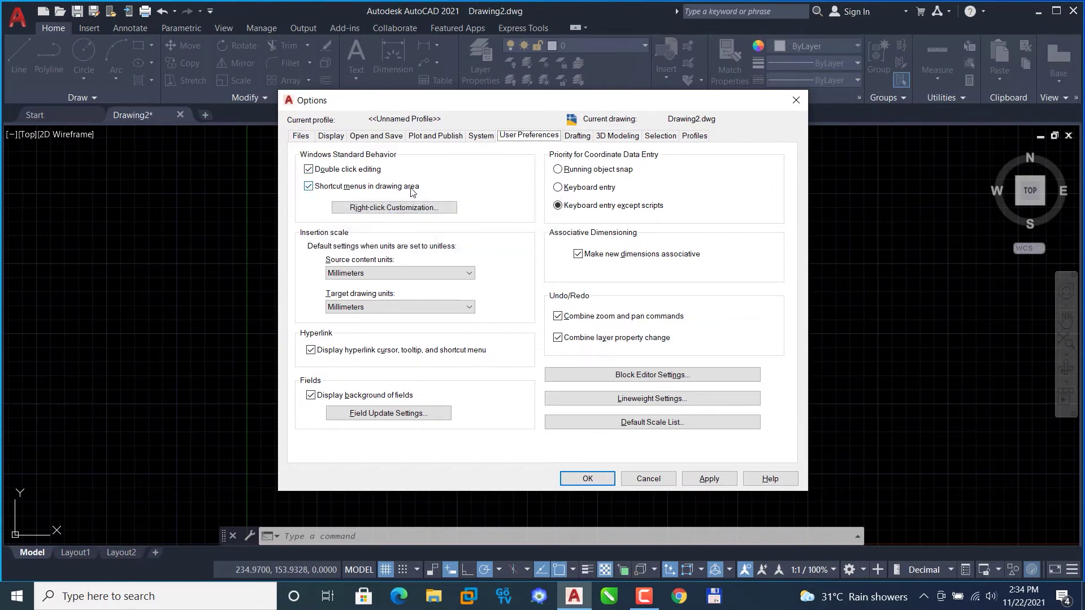
{"action": "mouse_move", "coordinate": [393, 208]}
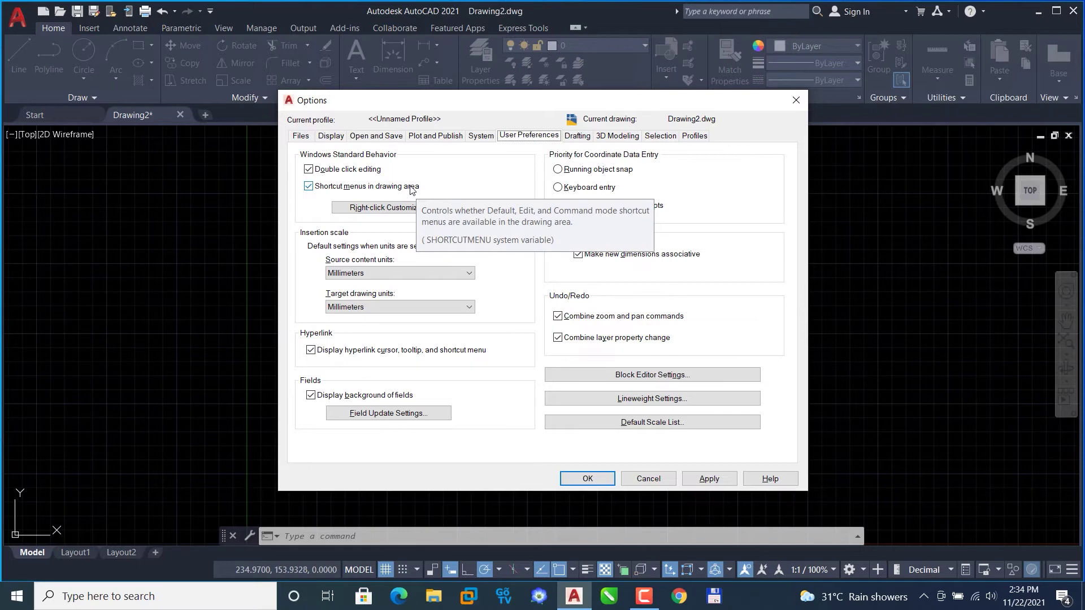
{"action": "left_click", "coordinate": [388, 208]}
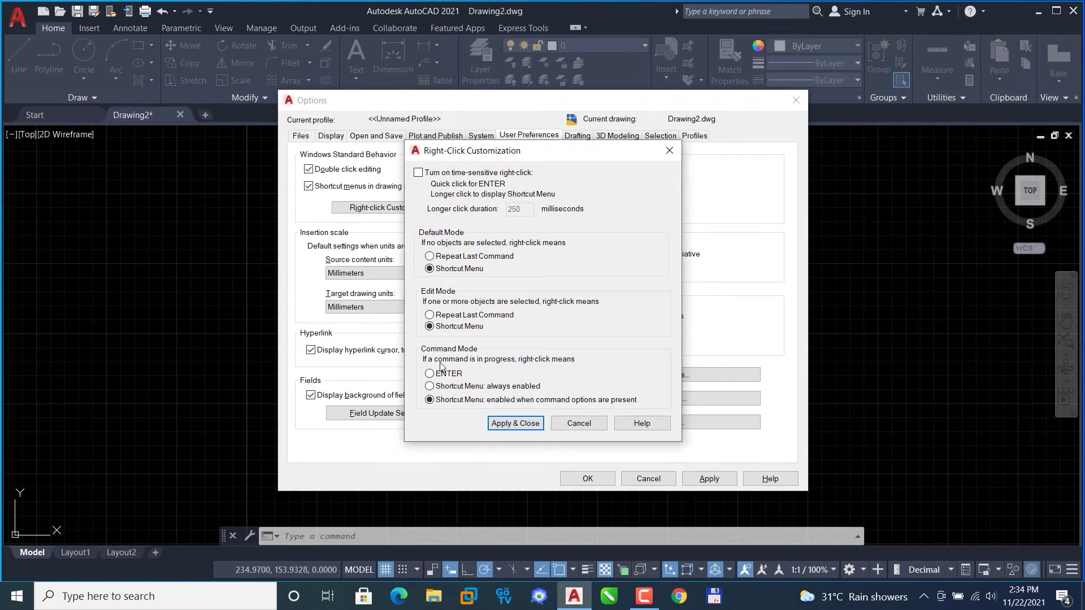
{"action": "left_click", "coordinate": [579, 424]}
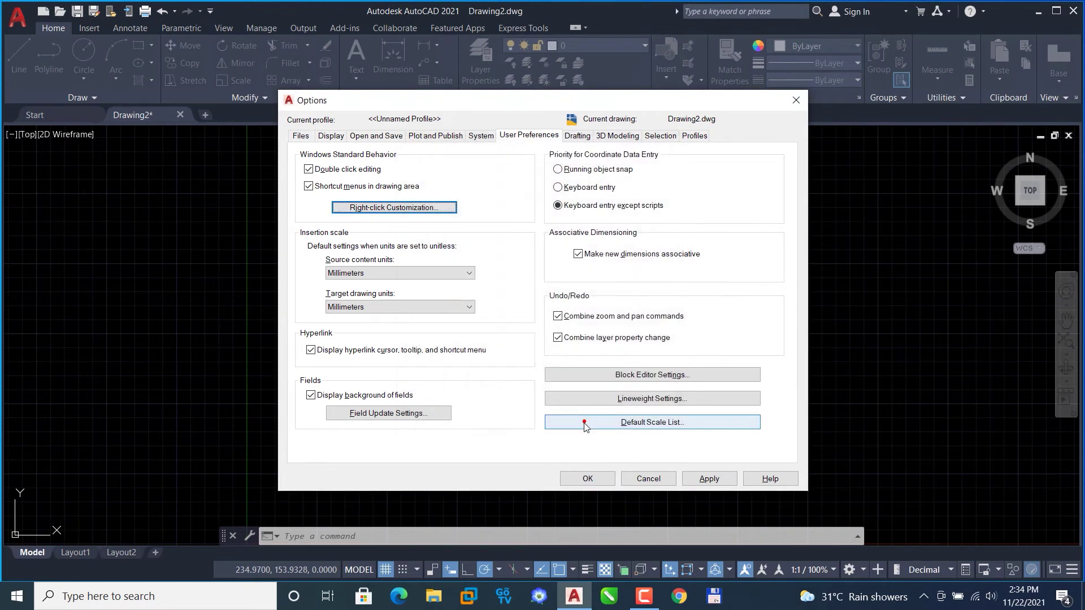
{"action": "left_click", "coordinate": [644, 478]}
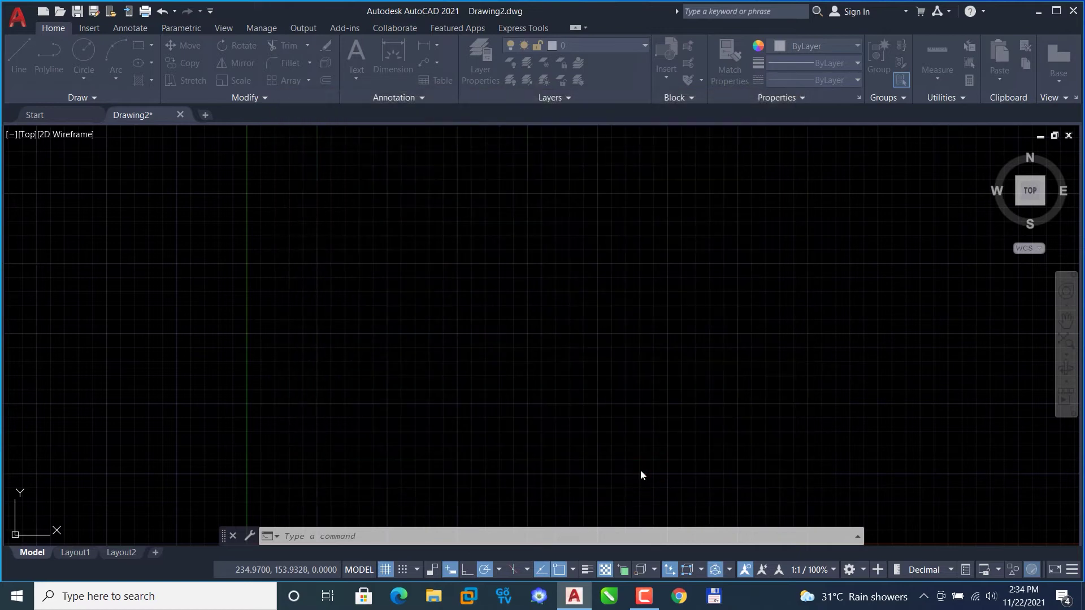
Set right-click to Repeat Last Command in Default and Edit modes and ENTER in Command mode.
{"action": "right_click", "coordinate": [413, 205]}
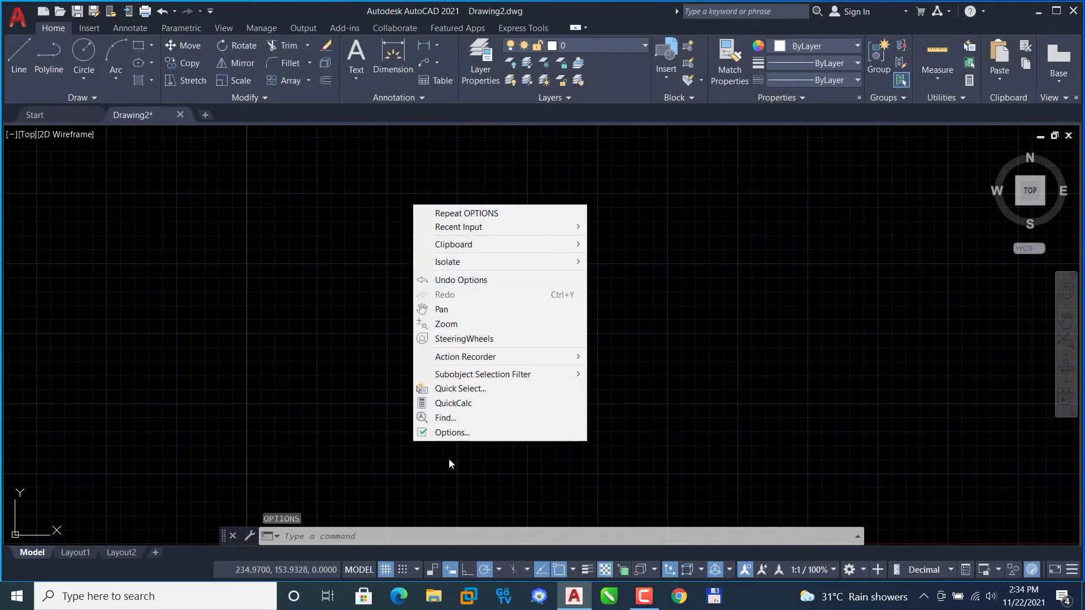
{"action": "left_click", "coordinate": [452, 213]}
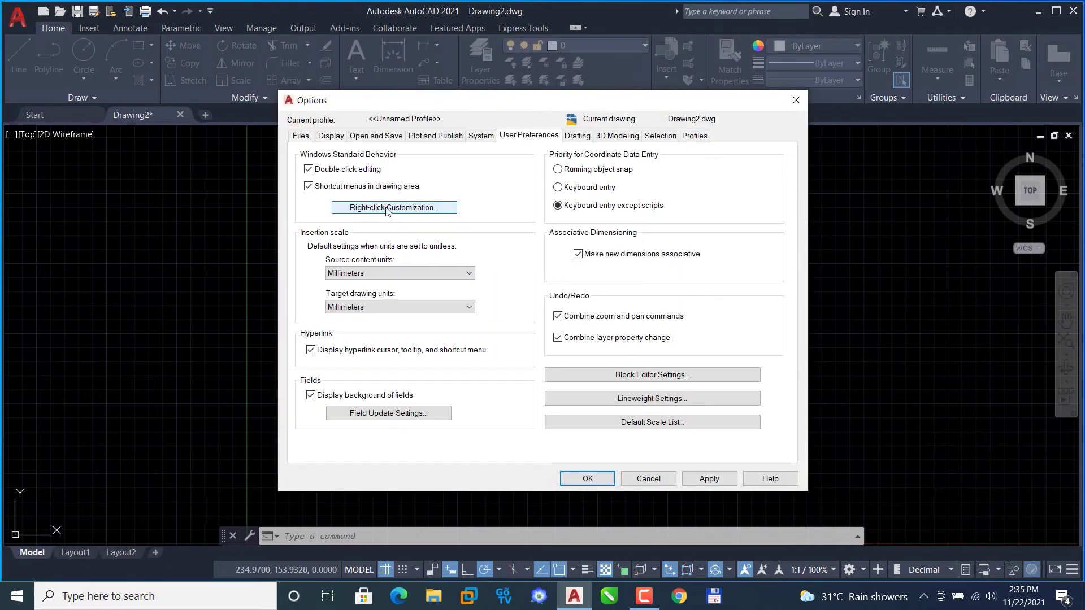
{"action": "left_click", "coordinate": [386, 208]}
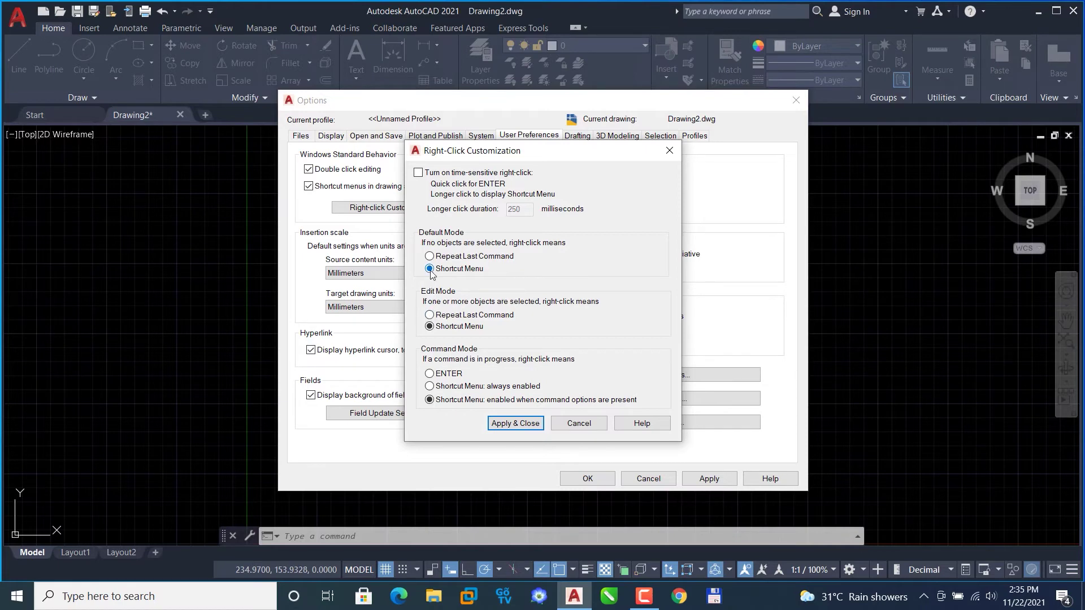
{"action": "left_click", "coordinate": [429, 257]}
{"action": "left_click", "coordinate": [429, 315]}
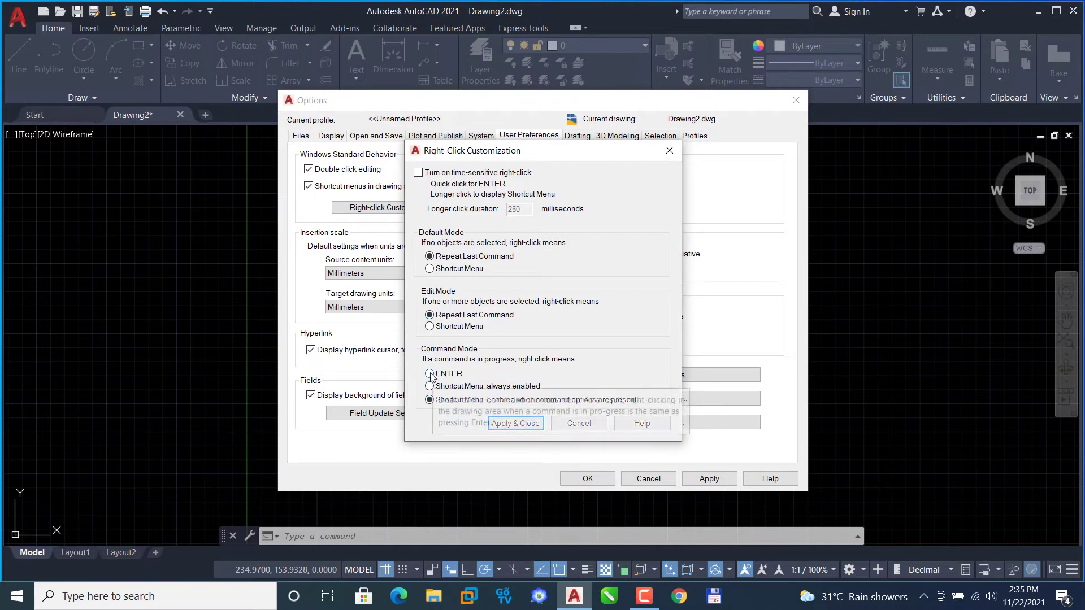
{"action": "left_click", "coordinate": [430, 372]}
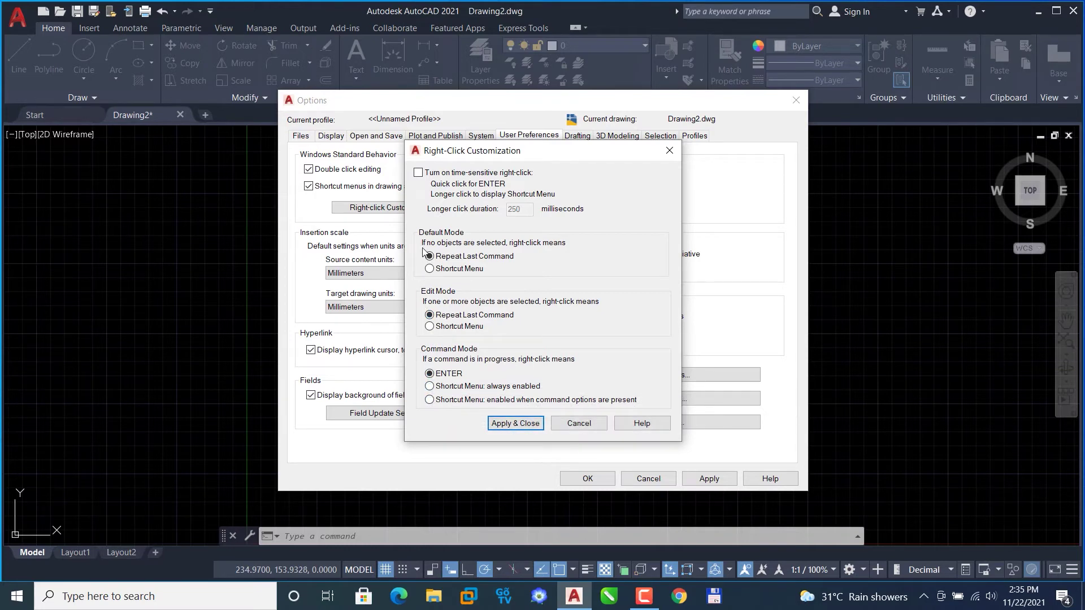
{"action": "left_click", "coordinate": [515, 423]}
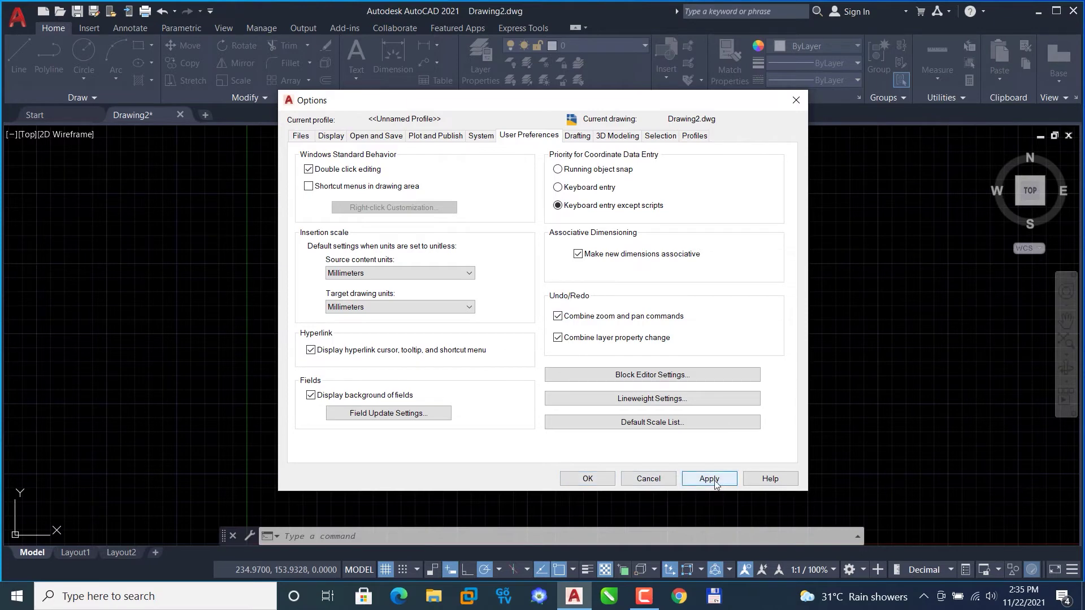
{"action": "left_click", "coordinate": [592, 478]}
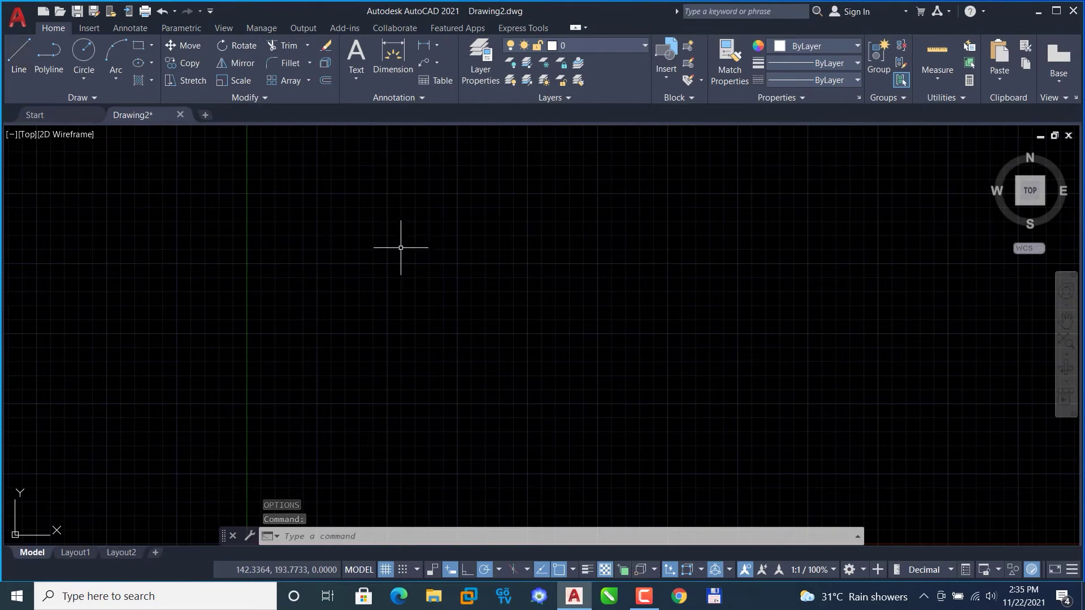
Draw two test lines from a shared upper-left point, one down-right and one to the right.
{"action": "type", "text": "L"}
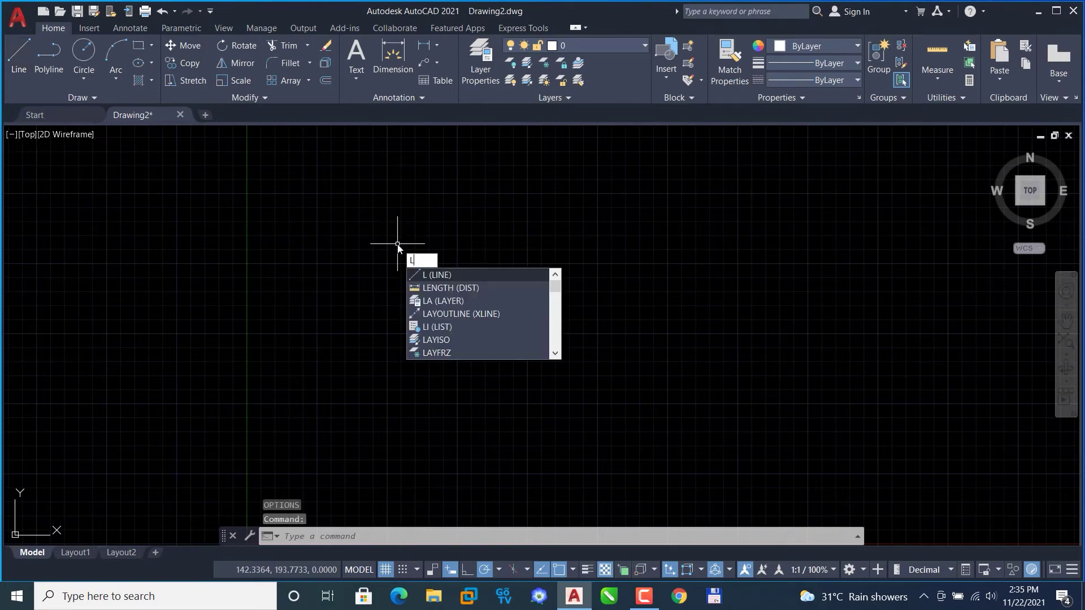
{"action": "key", "text": "Return"}
{"action": "left_click", "coordinate": [354, 231]}
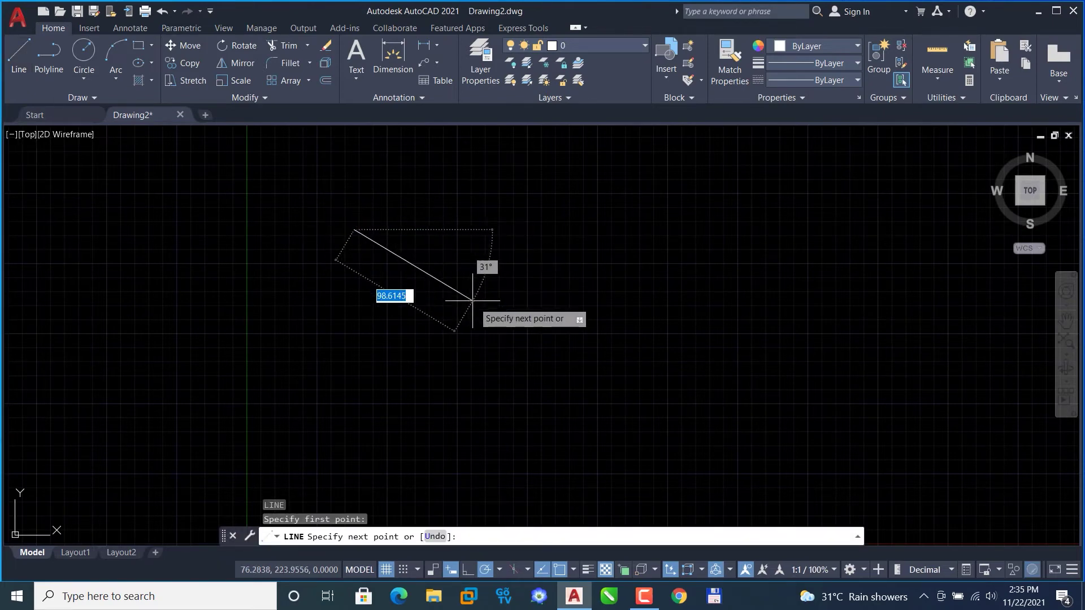
{"action": "left_click", "coordinate": [475, 324]}
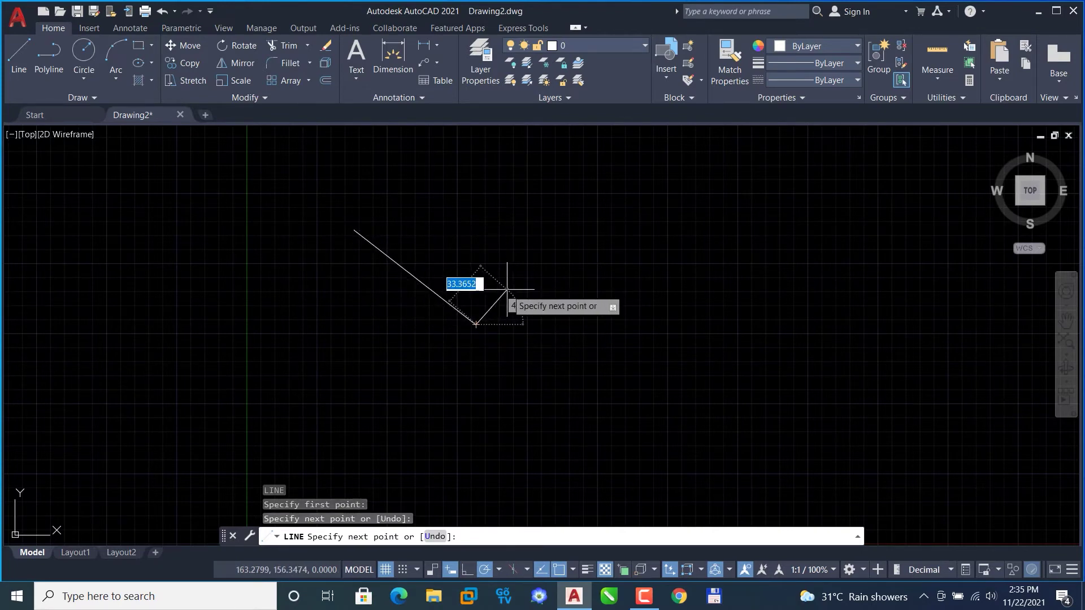
{"action": "key", "text": "Return"}
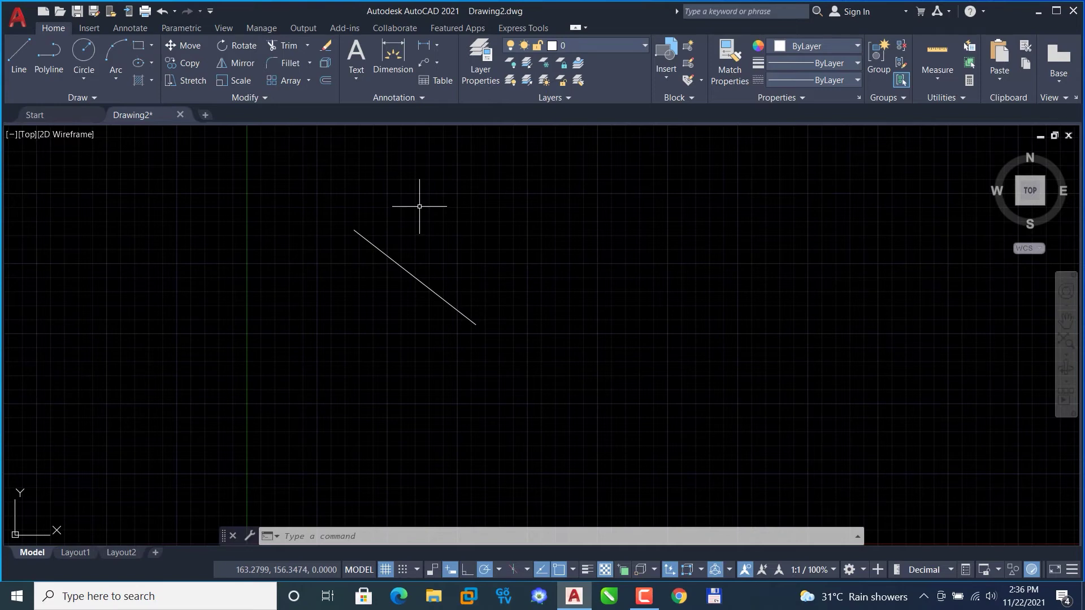
{"action": "key", "text": "Return"}
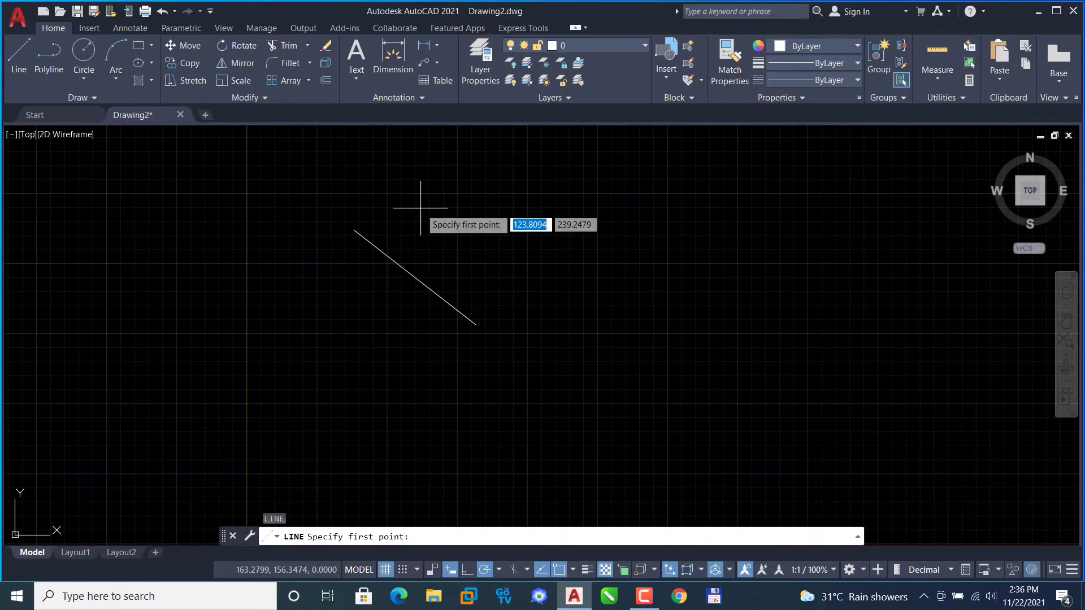
{"action": "left_click", "coordinate": [353, 230]}
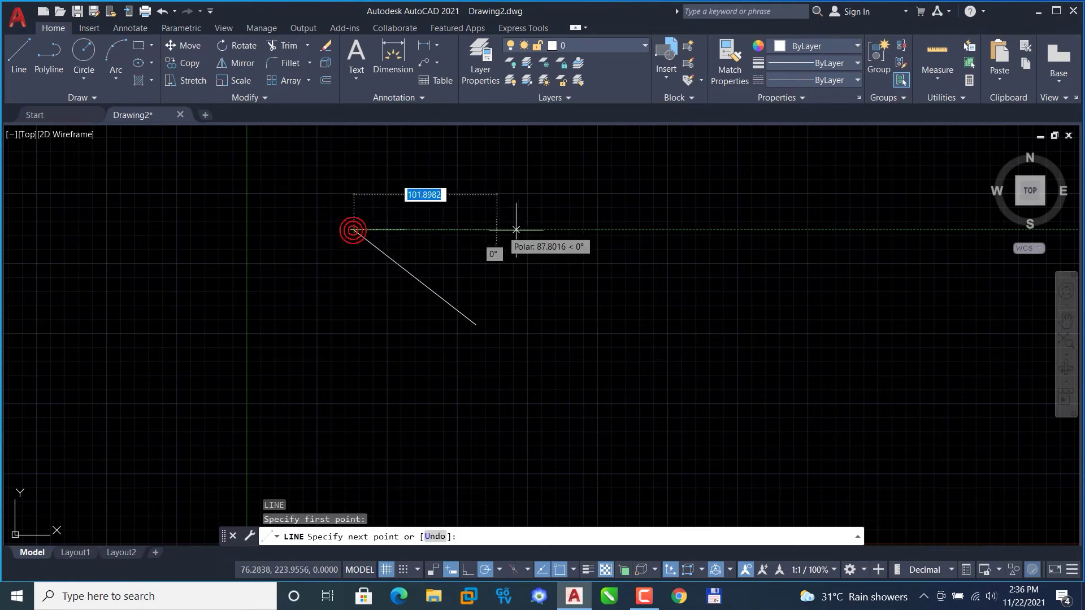
{"action": "left_click", "coordinate": [645, 278]}
{"action": "key", "text": "Return"}
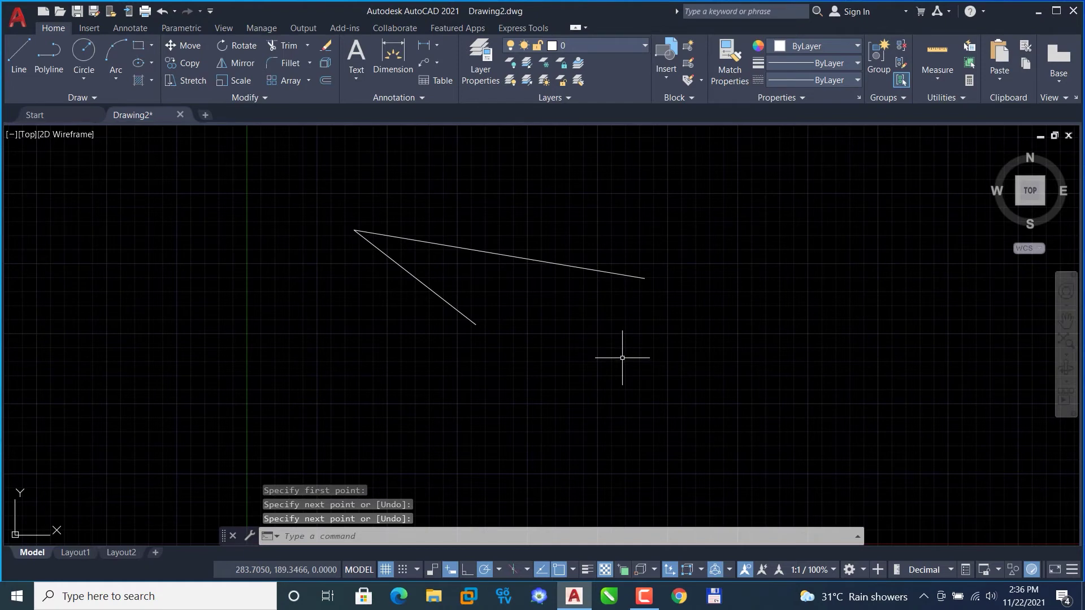
Close the triangle with a third line, then reopen Options with OP.
{"action": "key", "text": "Return"}
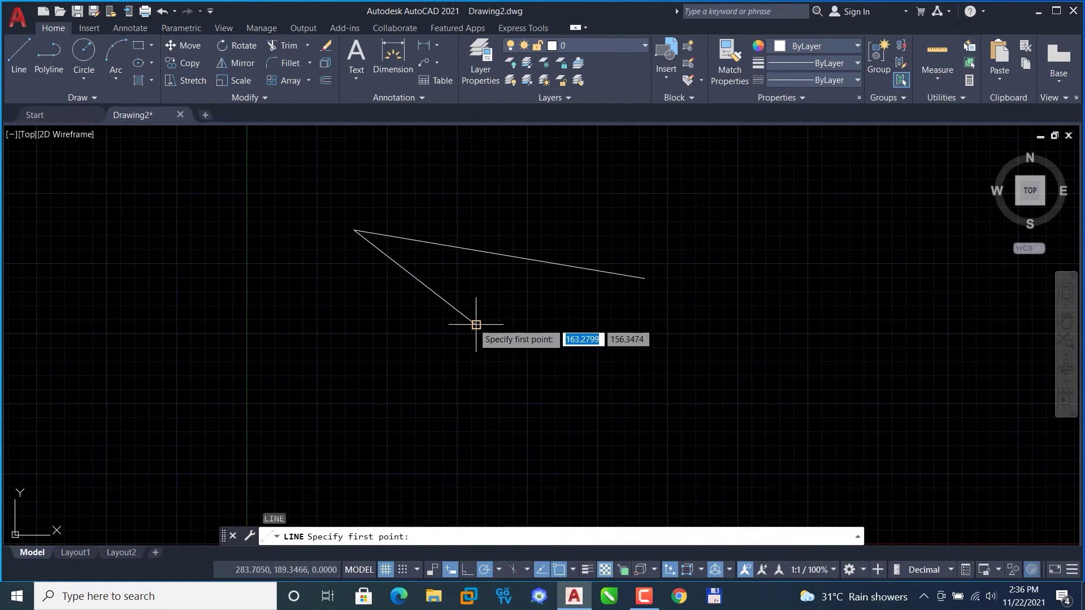
{"action": "left_click", "coordinate": [476, 324]}
{"action": "left_click", "coordinate": [645, 278]}
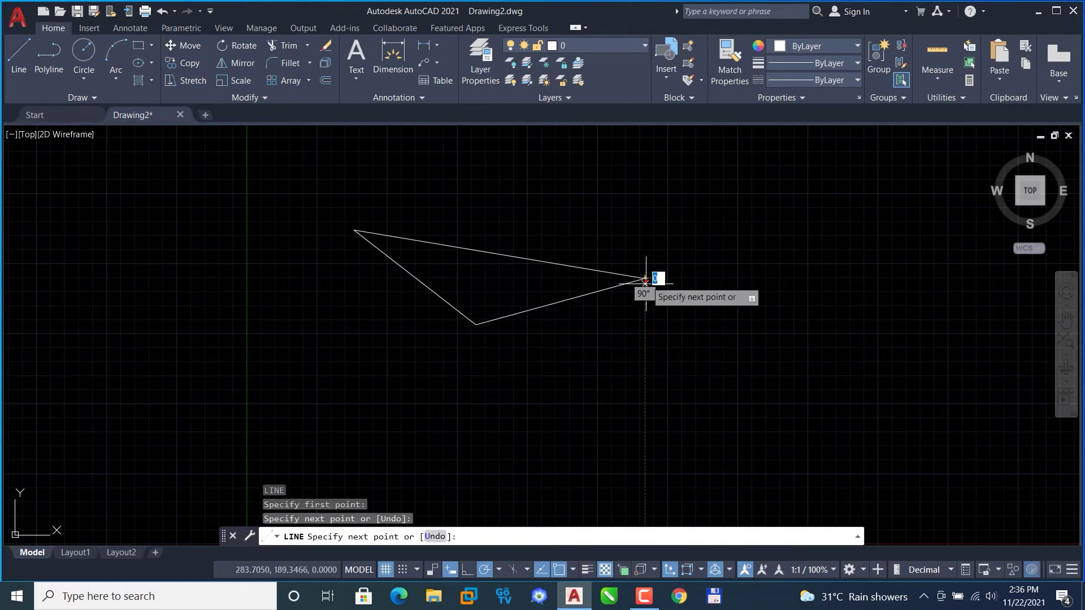
{"action": "key", "text": "Return"}
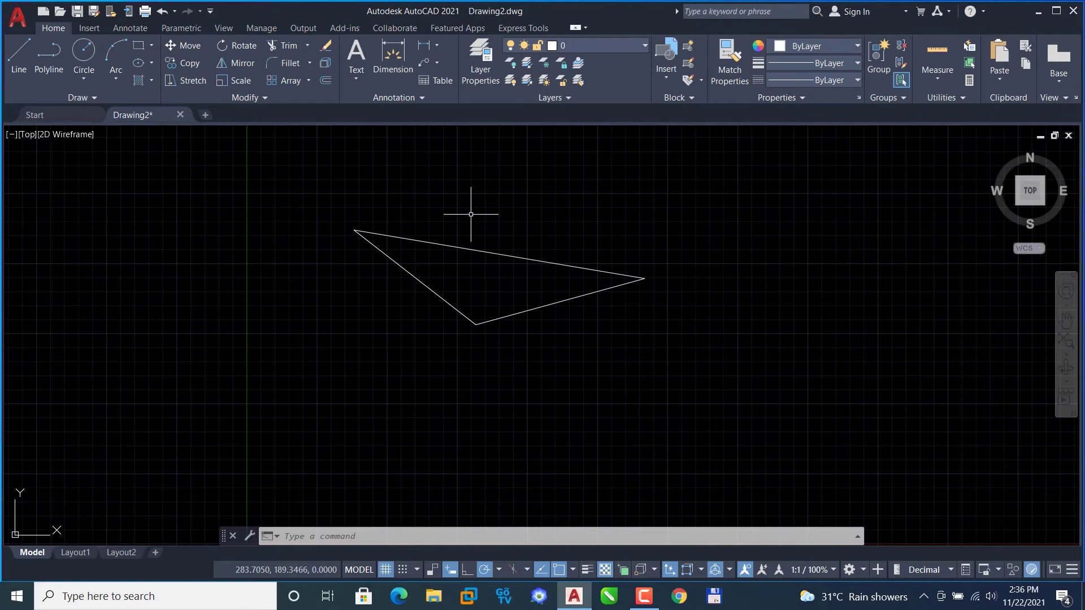
{"action": "type", "text": "op"}
{"action": "key", "text": "Return"}
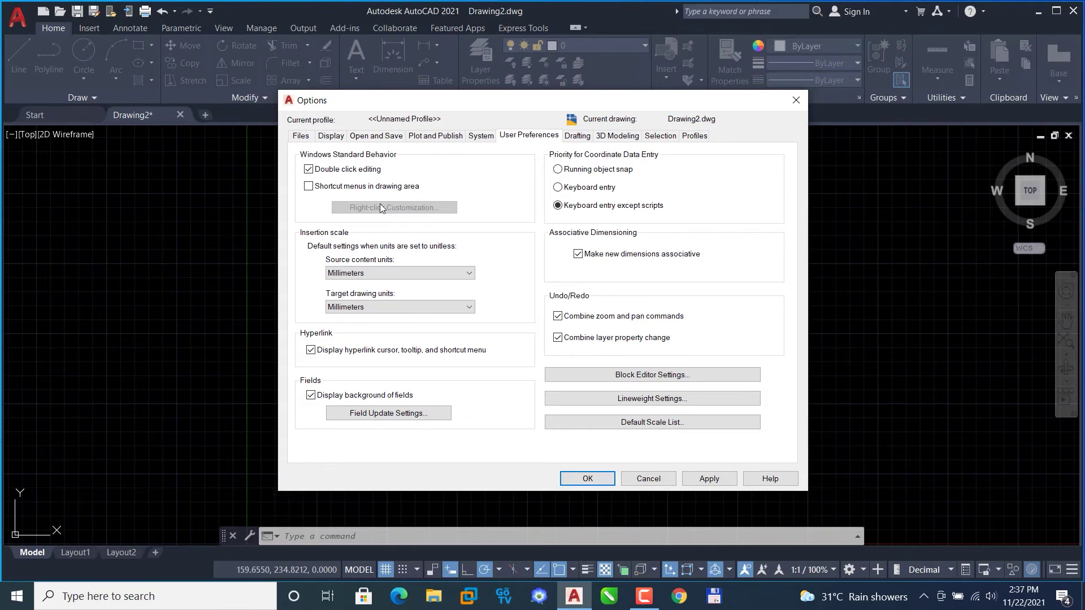
Re-enable drawing-area shortcut menus, leave Right-click Customization unchanged, and go to Drafting settings.
{"action": "left_click", "coordinate": [308, 186]}
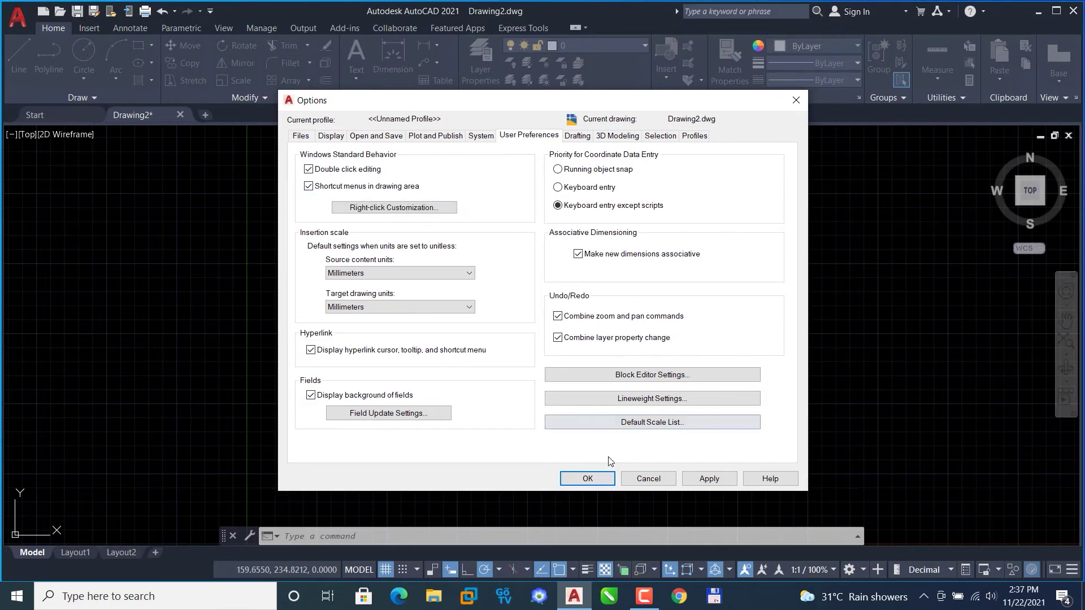
{"action": "left_click", "coordinate": [396, 208]}
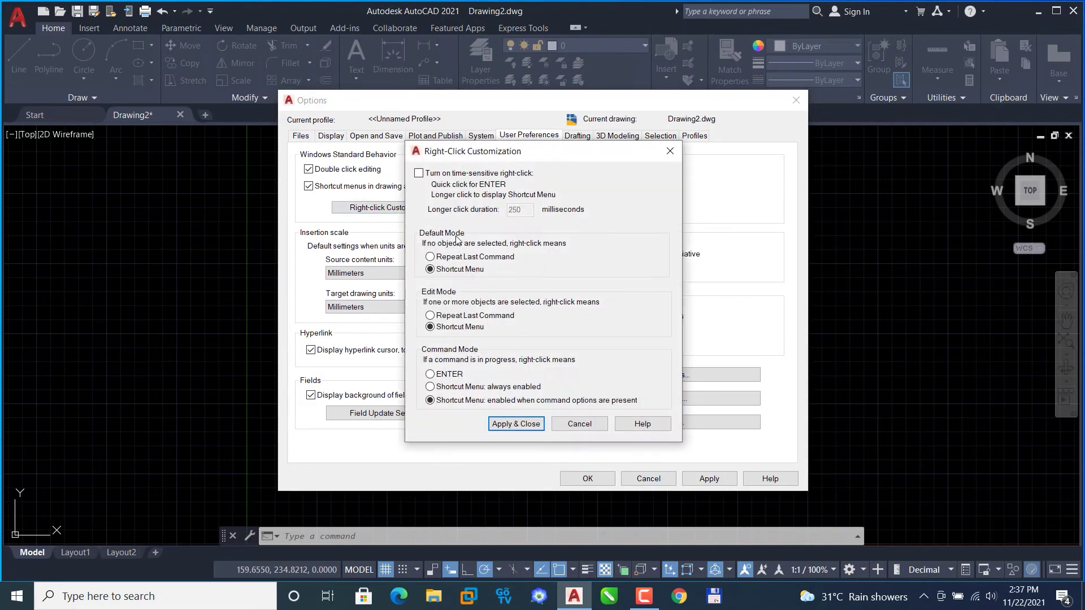
{"action": "left_click", "coordinate": [576, 425]}
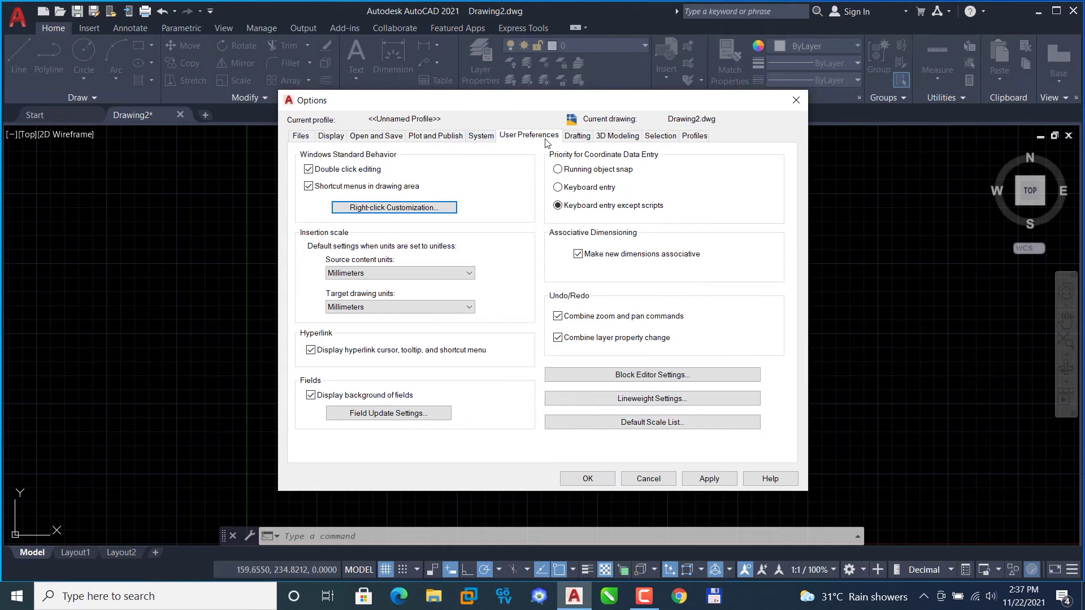
{"action": "left_click", "coordinate": [577, 136]}
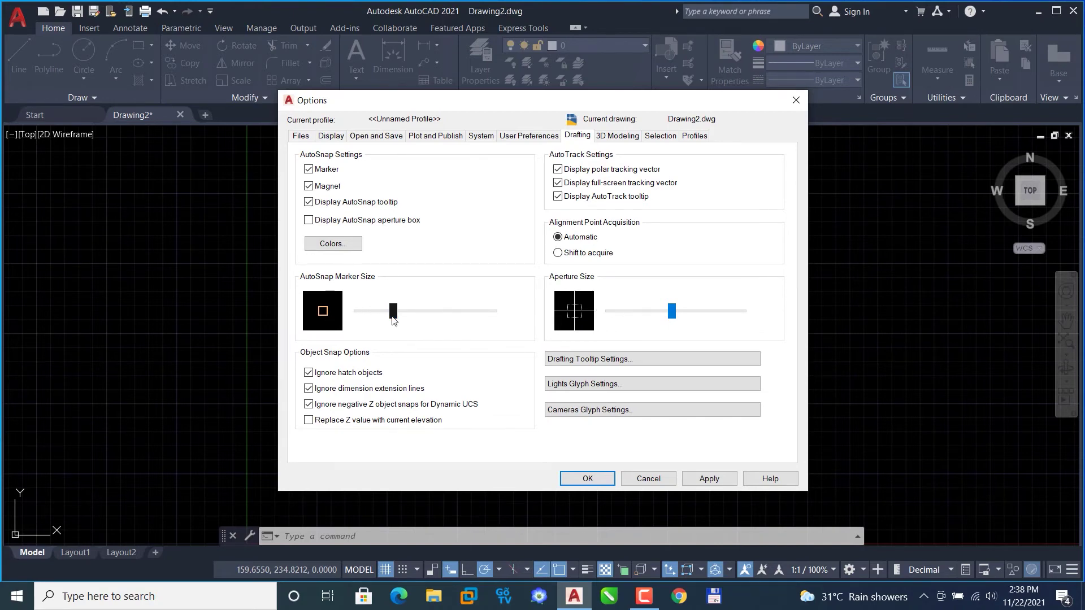
Set the AutoSnap marker to its largest size, enlarge the aperture, and apply.
{"action": "left_click_drag", "start_coordinate": [393, 311], "coordinate": [492, 311]}
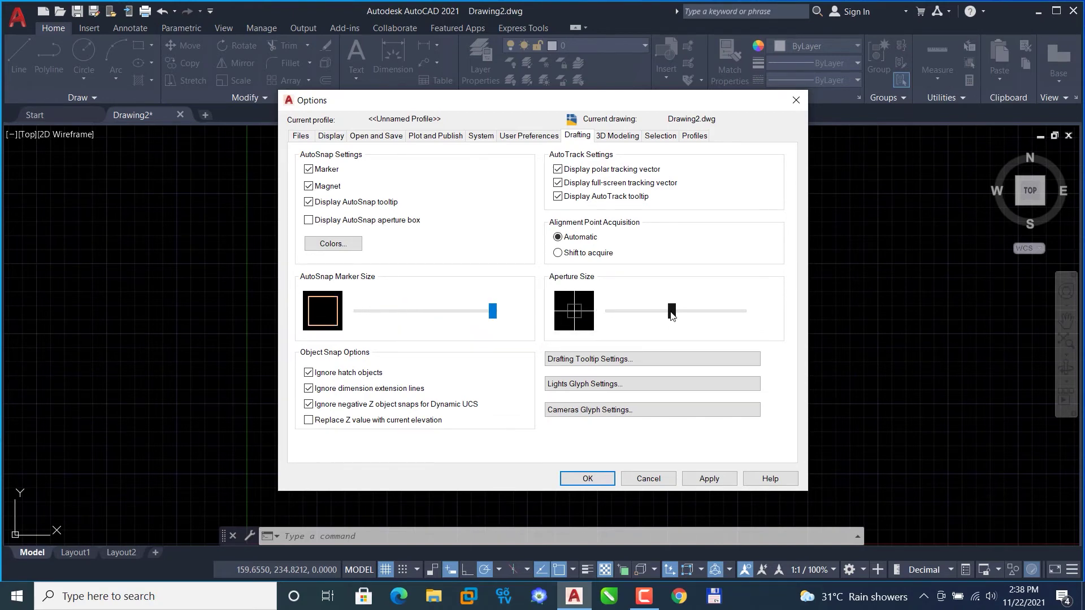
{"action": "left_click_drag", "start_coordinate": [671, 311], "coordinate": [722, 329]}
{"action": "left_click", "coordinate": [710, 480]}
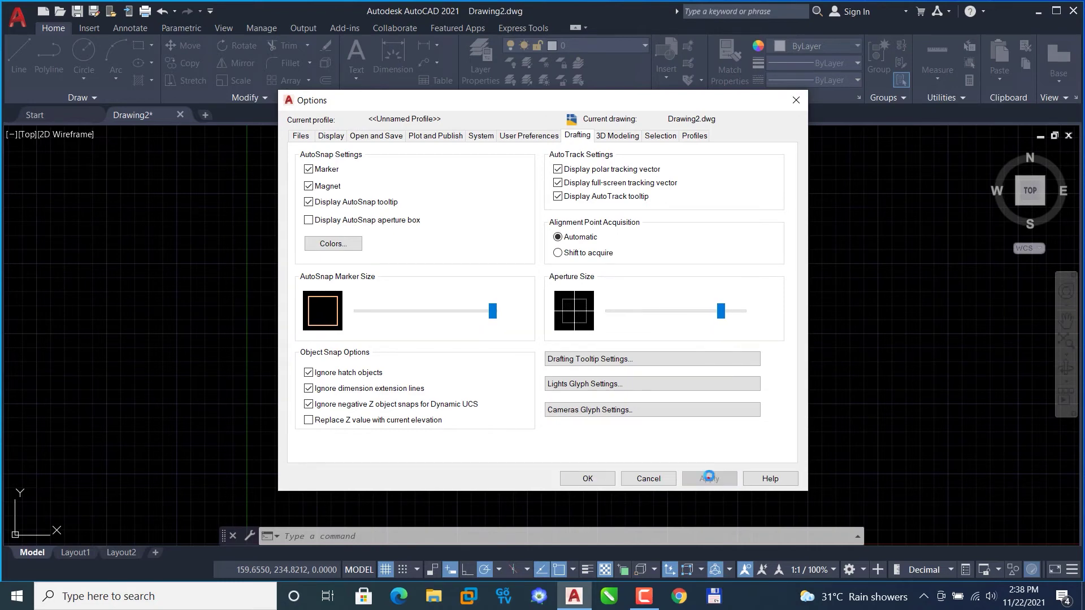
{"action": "left_click", "coordinate": [586, 477]}
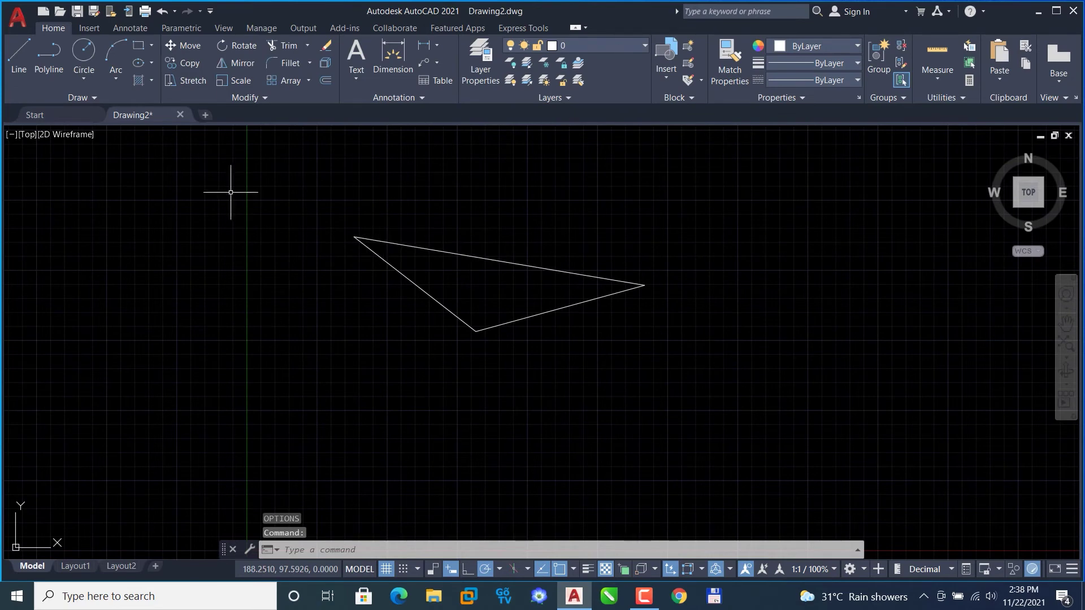
Draw two lines from the bottom vertex, lower-left then to the top vertex, forming a second triangle.
{"action": "left_click", "coordinate": [30, 50]}
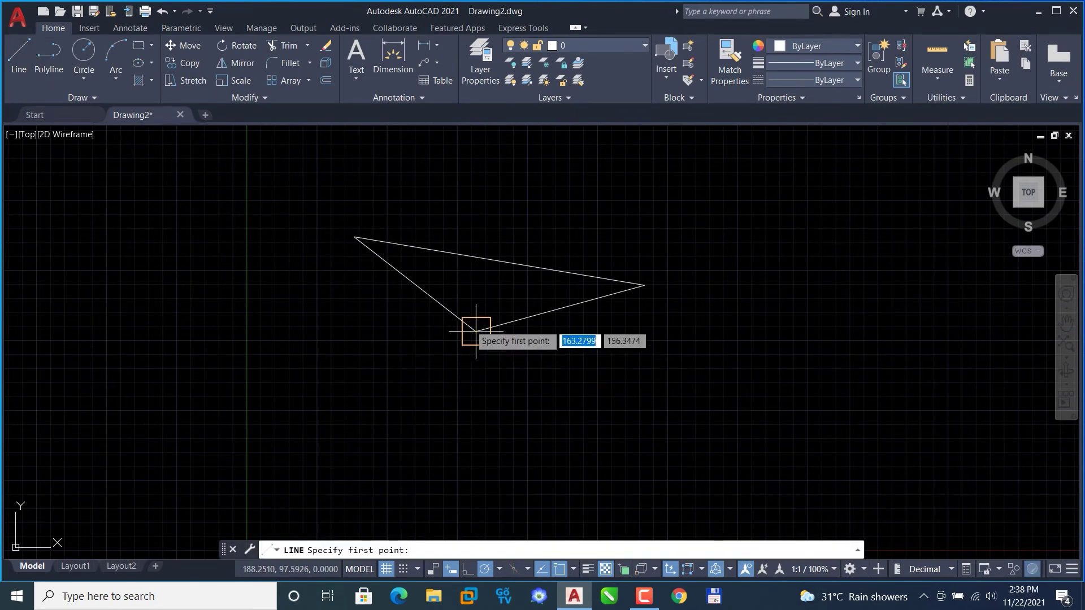
{"action": "left_click", "coordinate": [476, 331]}
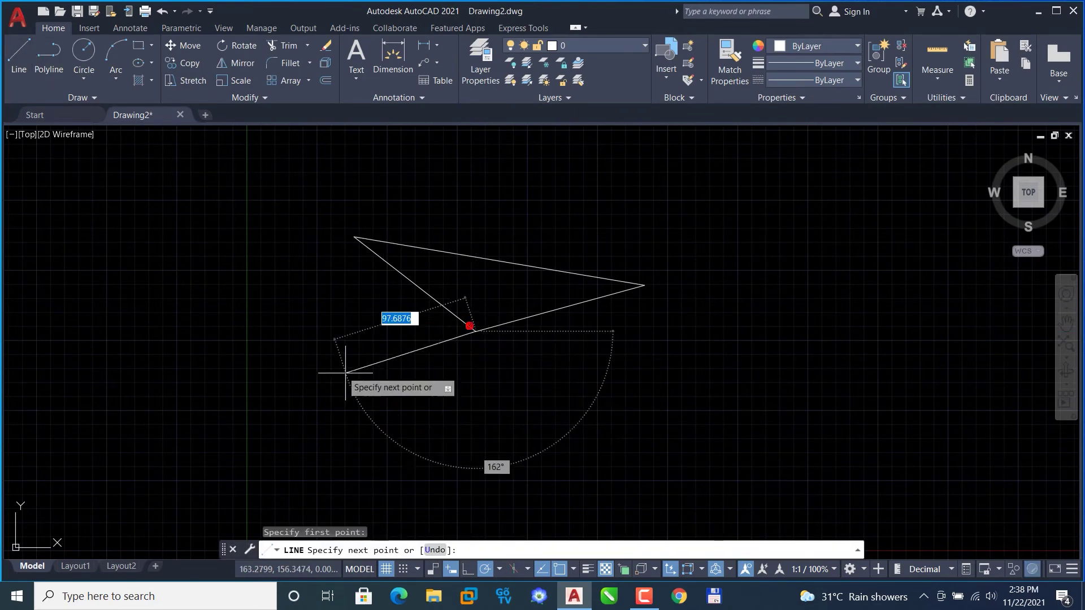
{"action": "left_click", "coordinate": [286, 344]}
{"action": "left_click", "coordinate": [354, 237]}
{"action": "right_click", "coordinate": [354, 237]}
{"action": "left_click", "coordinate": [373, 245]}
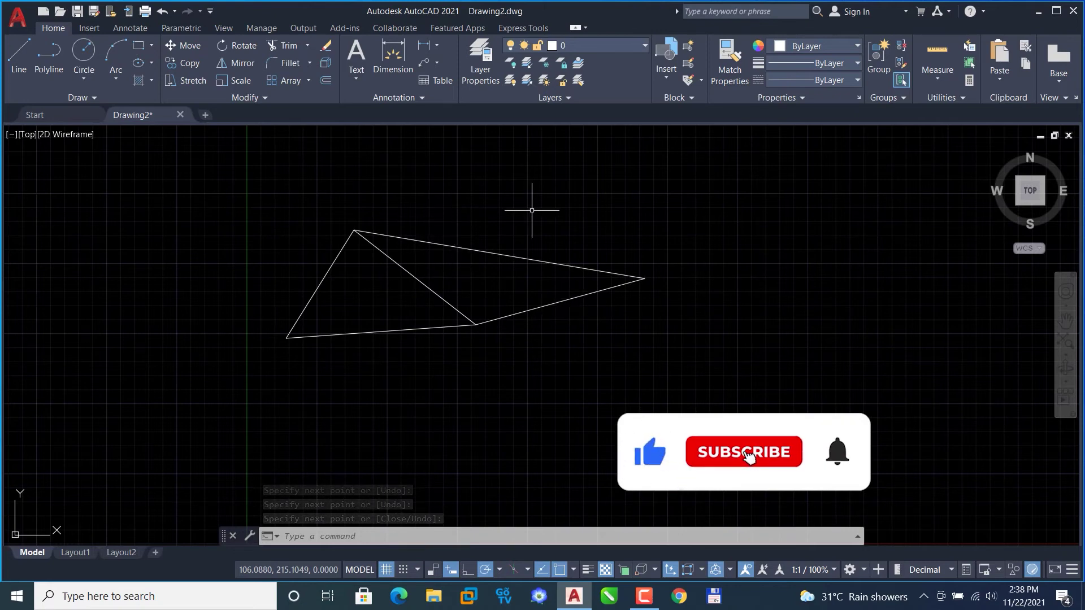
Reopen the Options dialog with the OP command.
{"action": "type", "text": "op"}
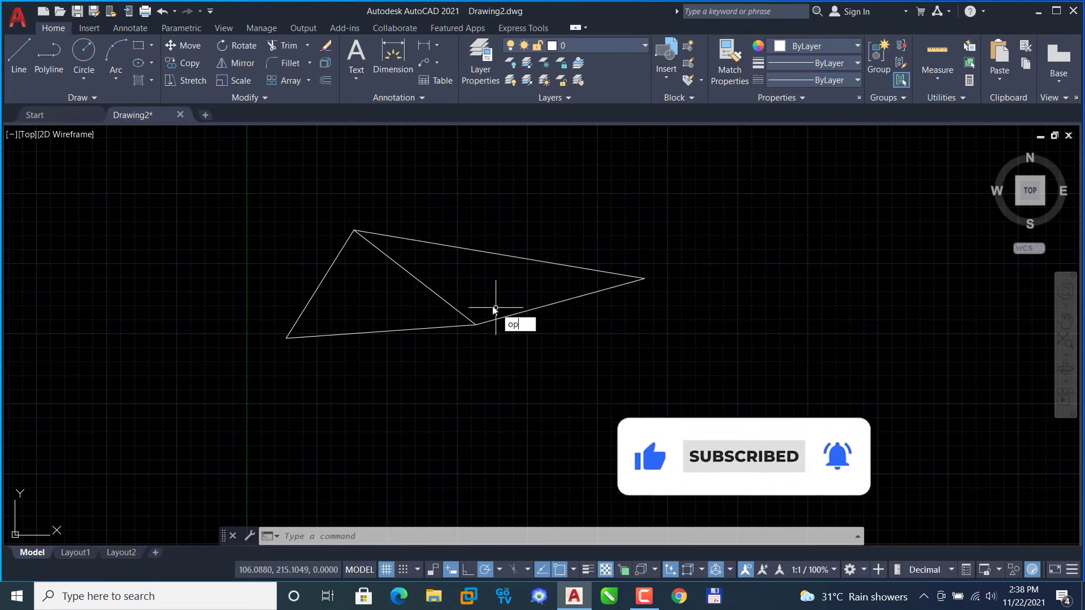
{"action": "key", "text": "BackSpace"}
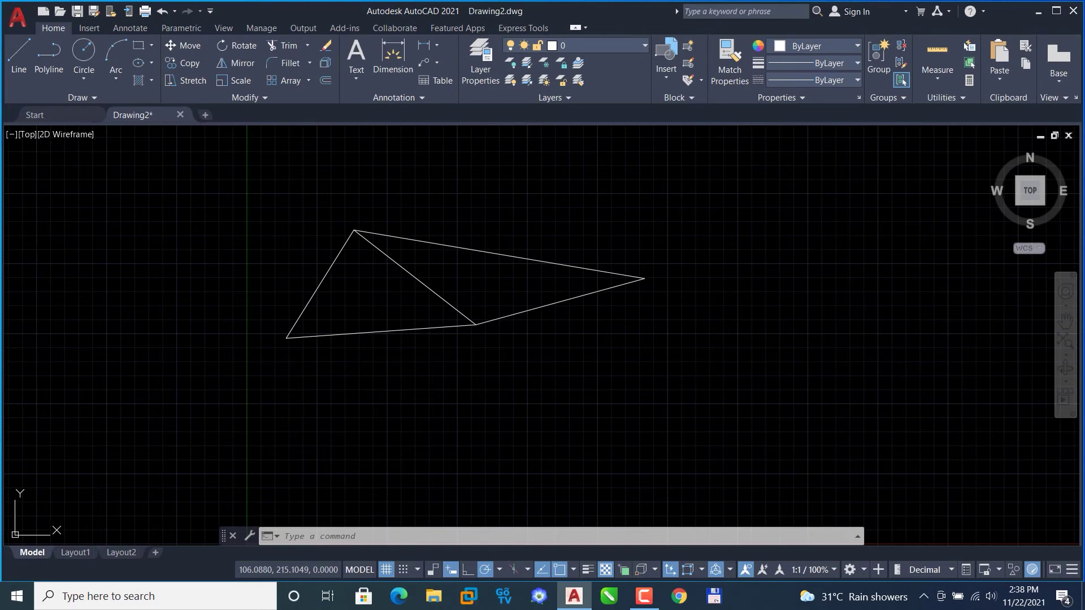
{"action": "type", "text": "op"}
{"action": "key", "text": "Return"}
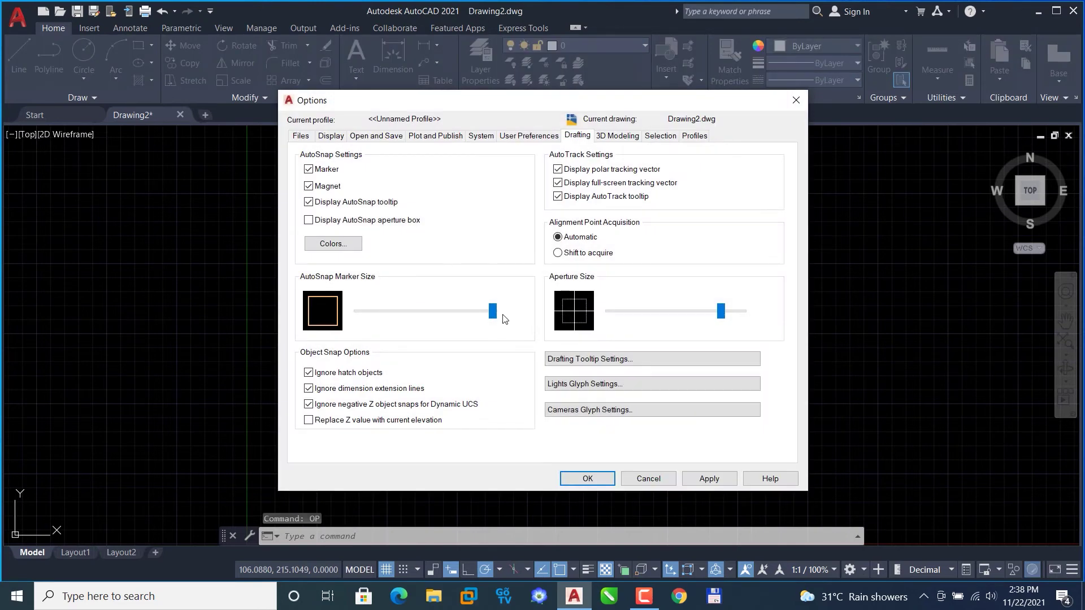
Return the AutoSnap marker size and aperture size to their small settings and apply.
{"action": "left_click_drag", "start_coordinate": [493, 311], "coordinate": [393, 312]}
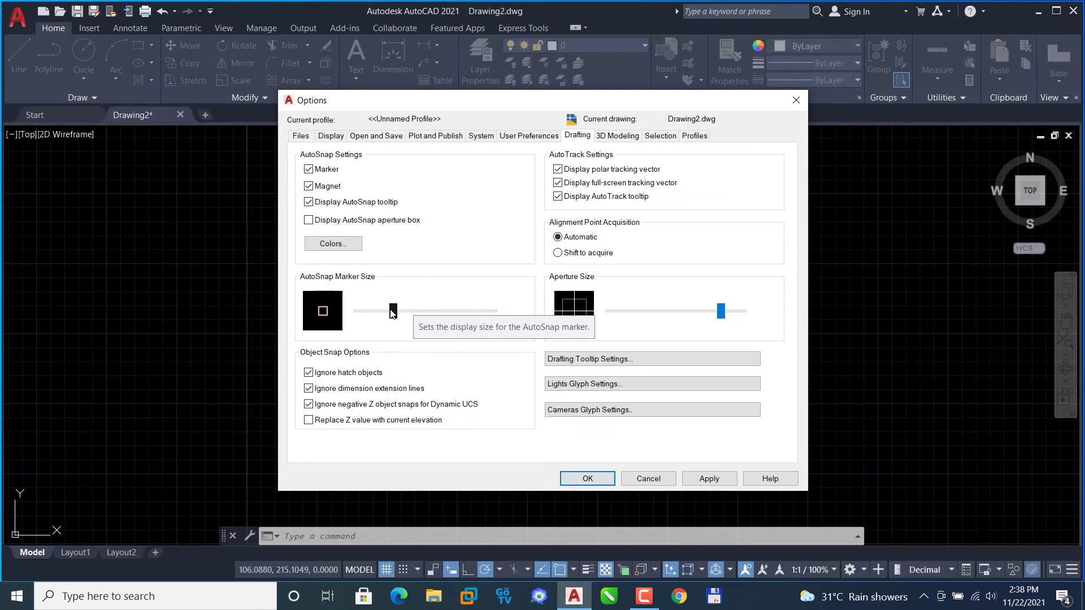
{"action": "left_click_drag", "start_coordinate": [721, 316], "coordinate": [670, 310]}
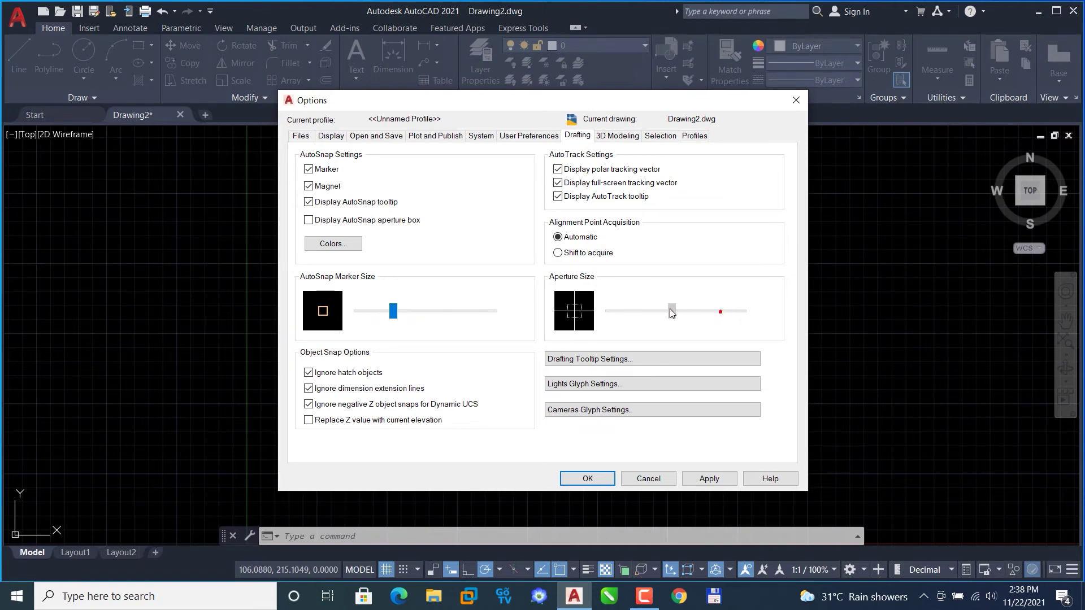
{"action": "left_click", "coordinate": [709, 478]}
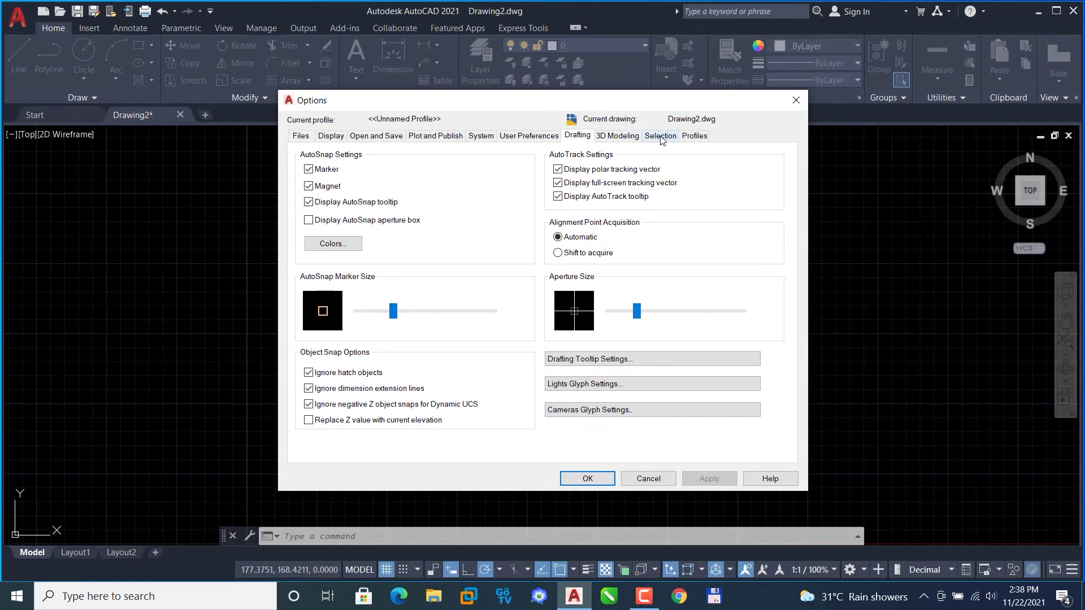
Enlarge the pickbox and grip sizes, then select the triangle's top edge to see the grips.
{"action": "left_click", "coordinate": [661, 136]}
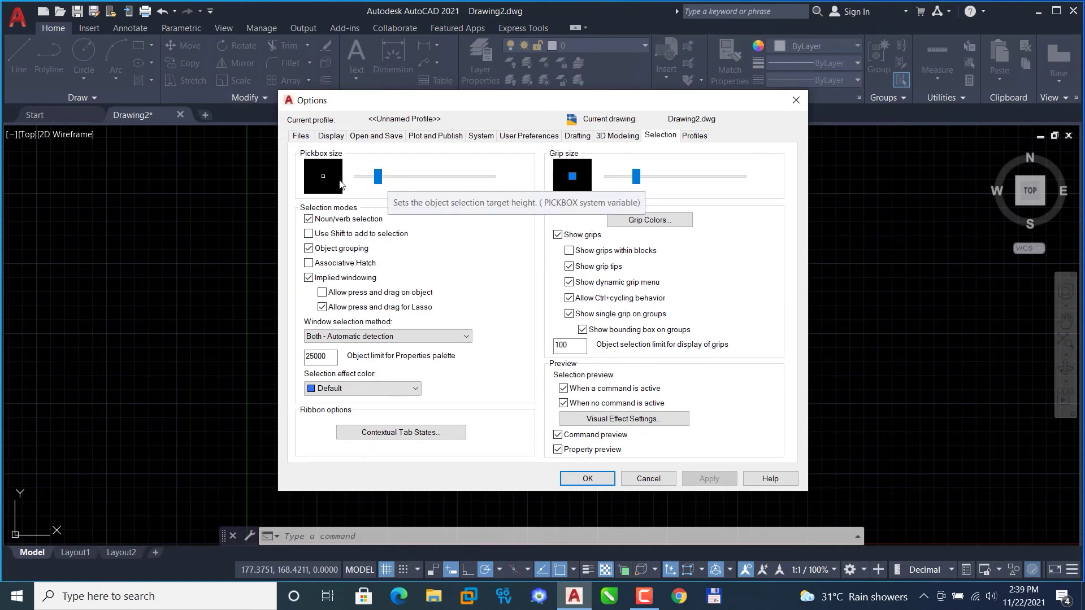
{"action": "mouse_move", "coordinate": [378, 177]}
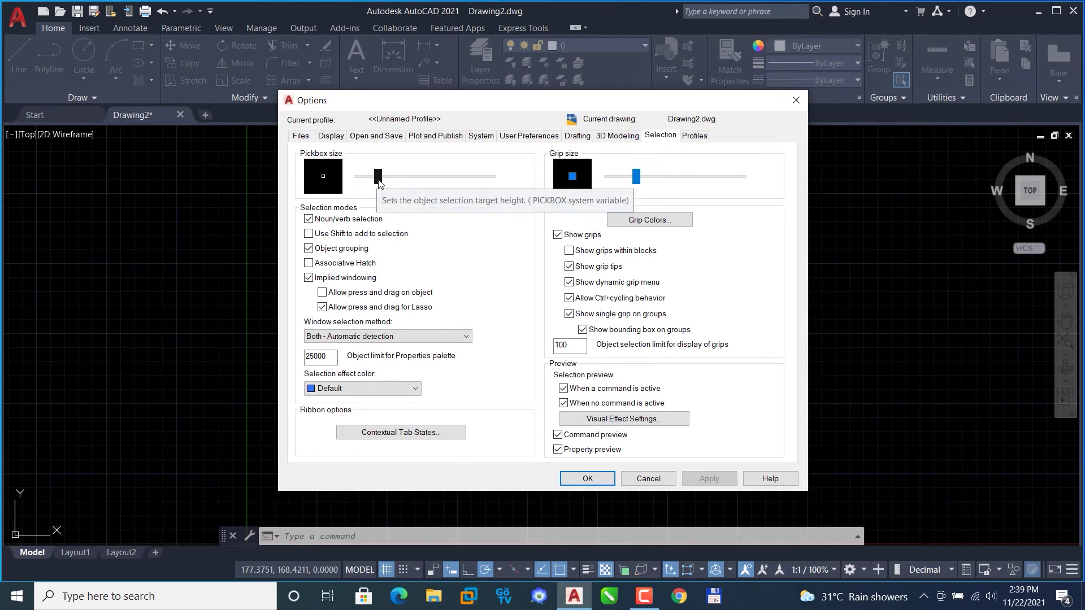
{"action": "left_click_drag", "start_coordinate": [378, 177], "coordinate": [471, 177]}
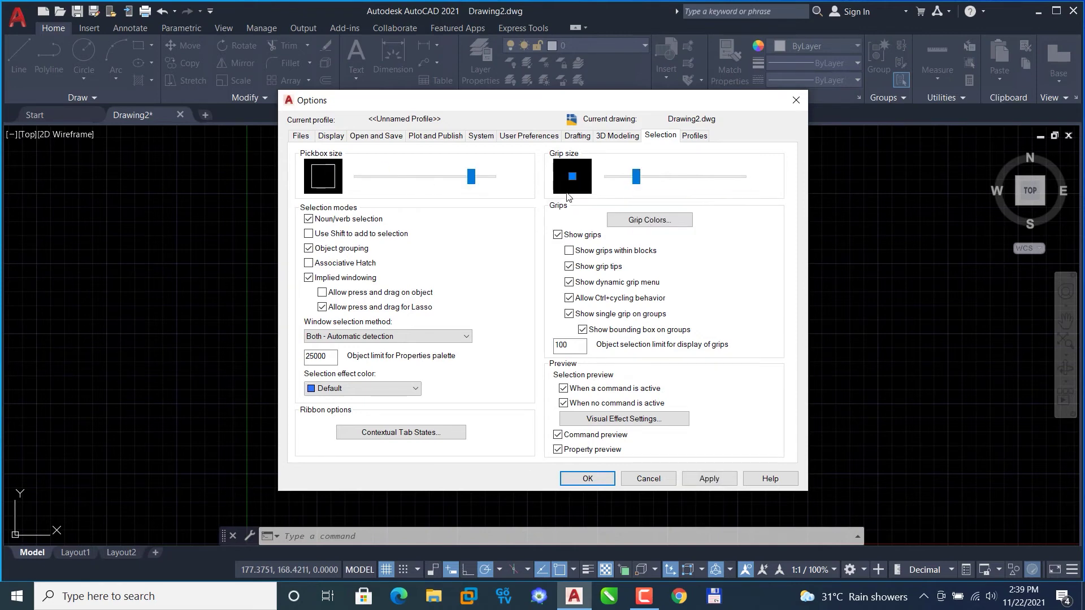
{"action": "left_click_drag", "start_coordinate": [635, 177], "coordinate": [727, 177]}
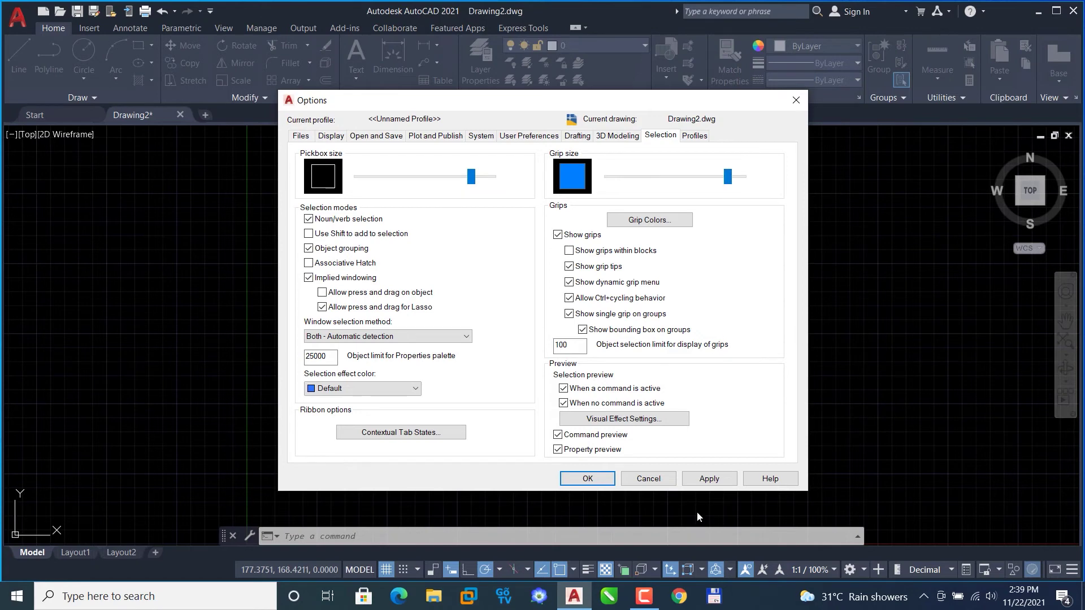
{"action": "left_click", "coordinate": [705, 480]}
{"action": "left_click", "coordinate": [796, 100]}
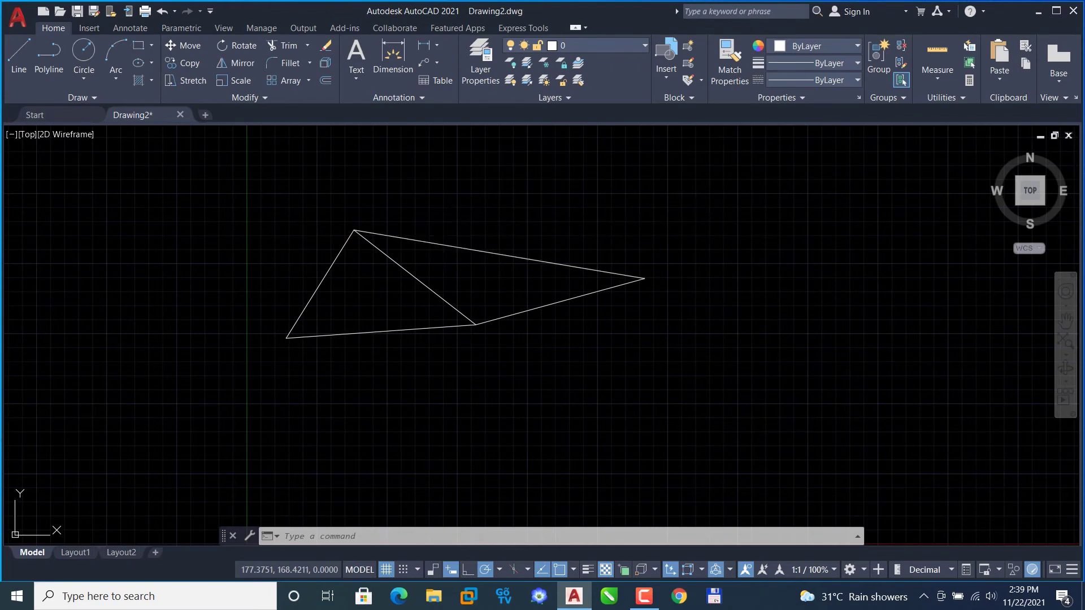
{"action": "left_click", "coordinate": [444, 243]}
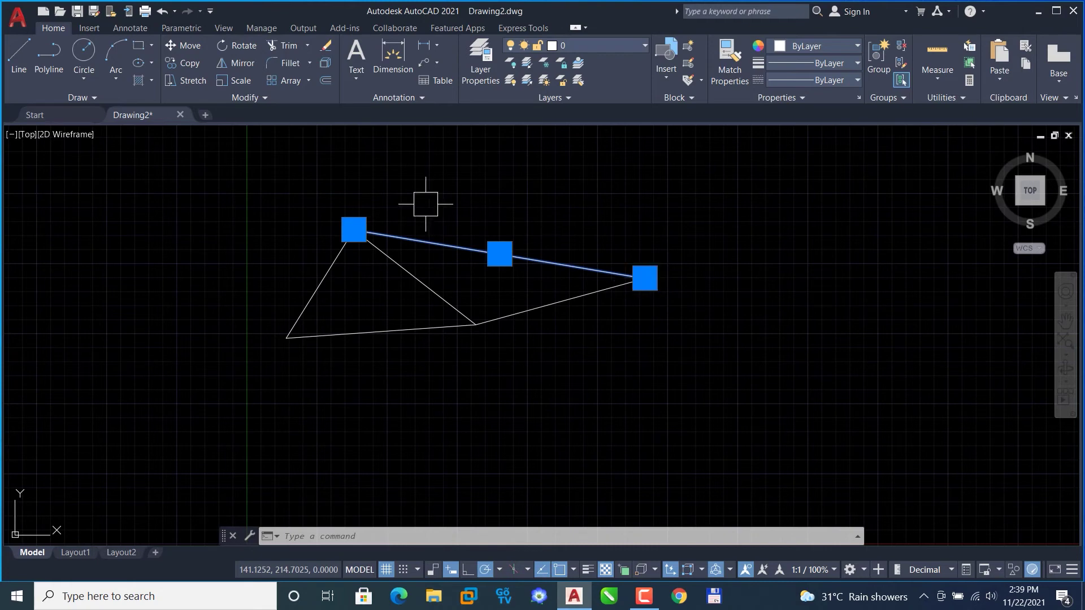
Reduce the grip size in Selection options and recheck the top edge's grips.
{"action": "type", "text": "op"}
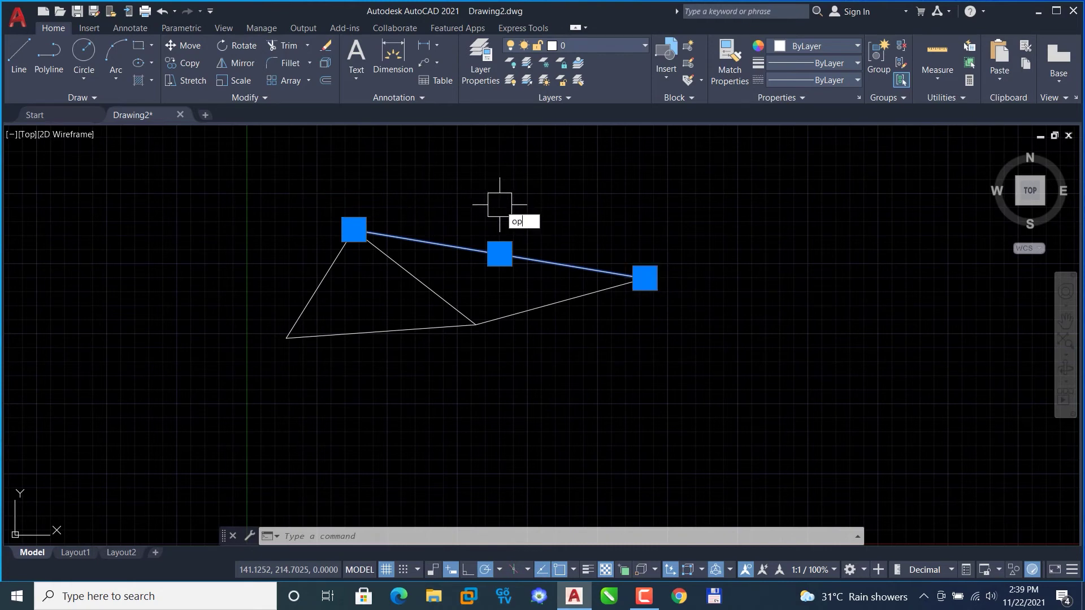
{"action": "key", "text": "Return"}
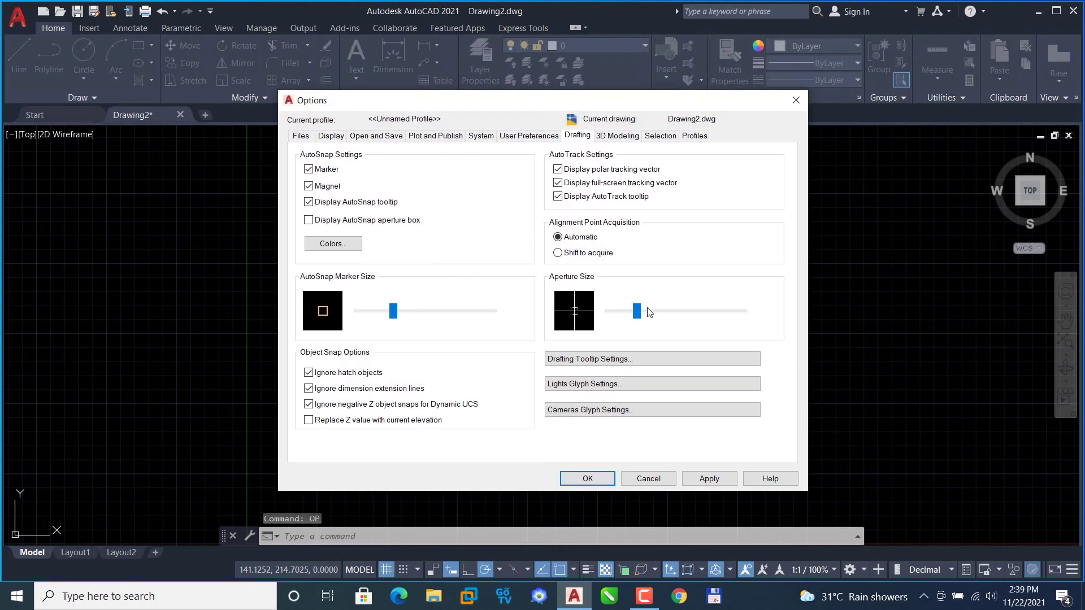
{"action": "left_click", "coordinate": [659, 136]}
{"action": "left_click", "coordinate": [692, 477]}
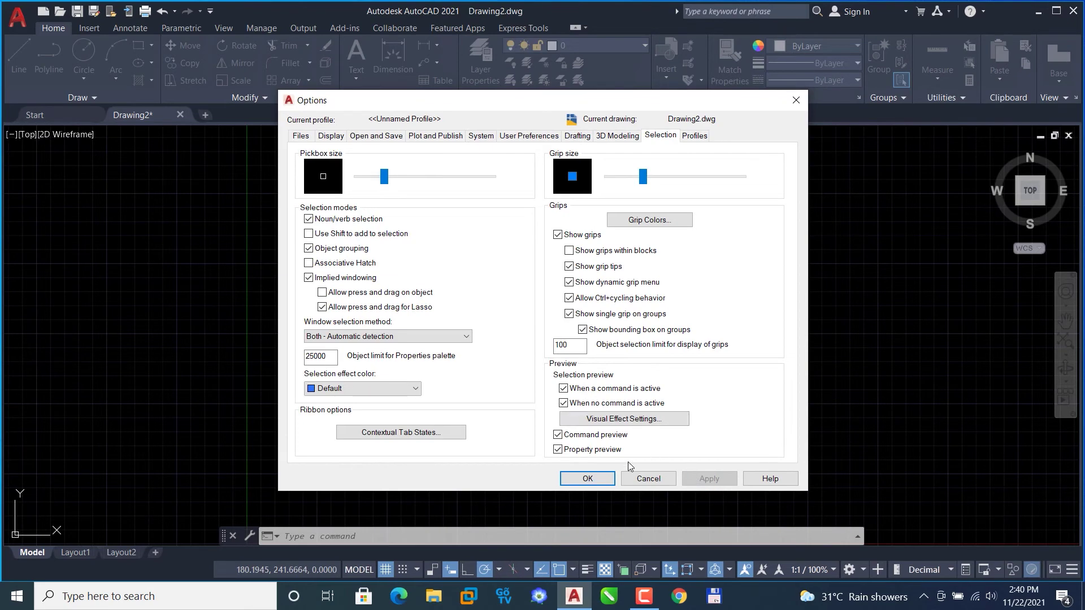
{"action": "left_click", "coordinate": [593, 481]}
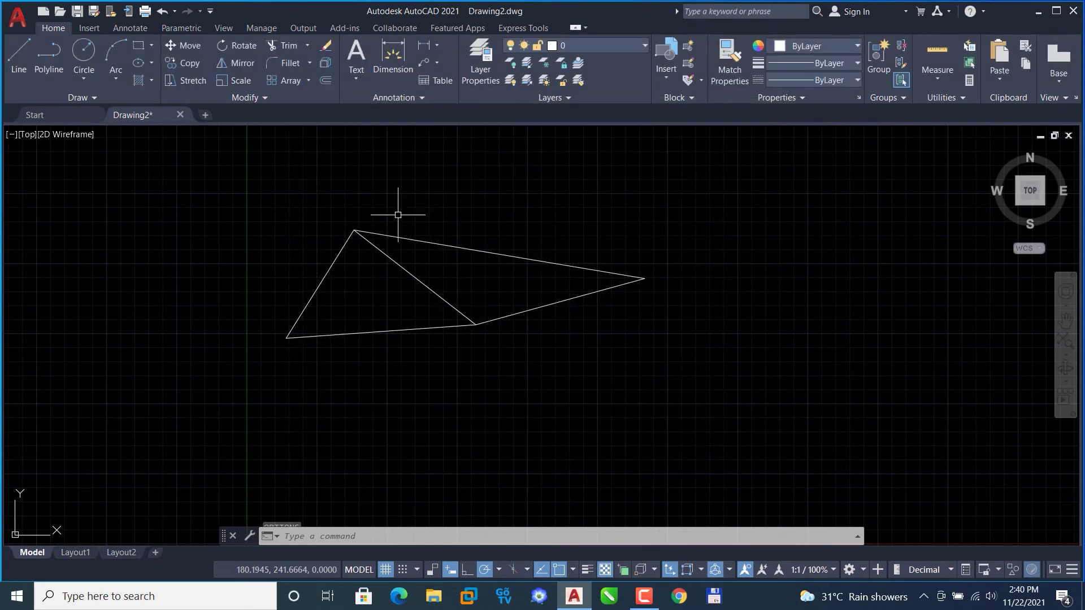
{"action": "left_click", "coordinate": [458, 245]}
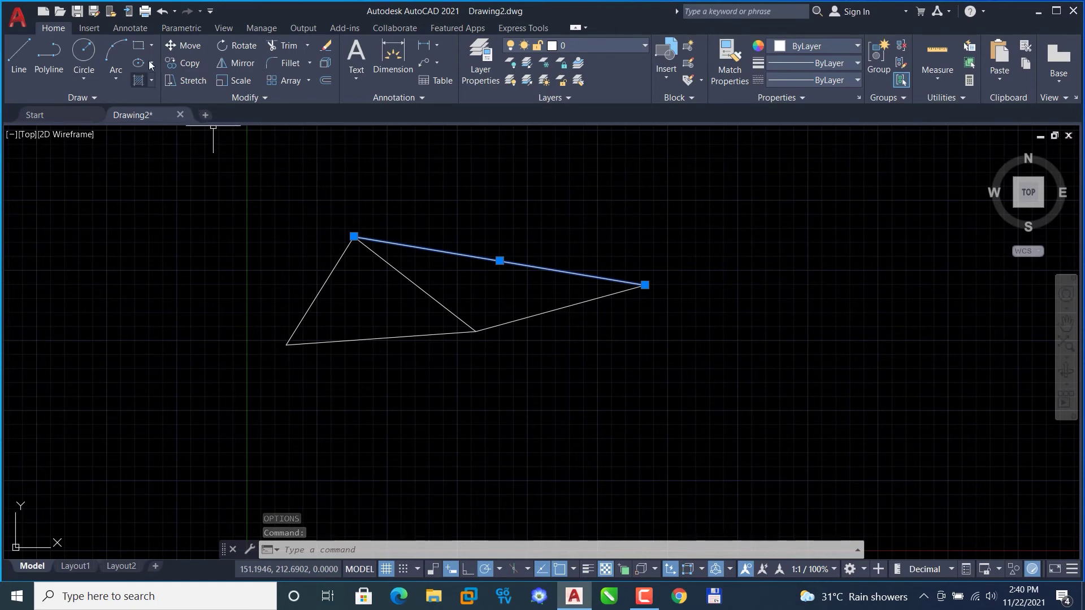
{"action": "key", "text": "Return"}
Review the User Preferences, Drafting and Display tabs, then reopen Options with OP.
{"action": "left_click", "coordinate": [521, 139]}
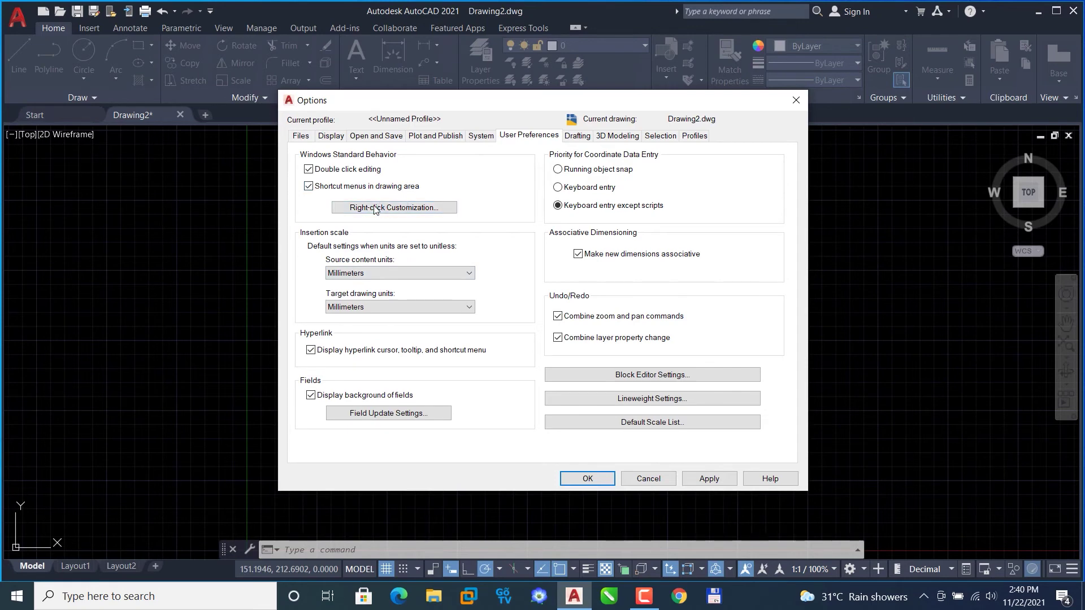
{"action": "left_click", "coordinate": [580, 138]}
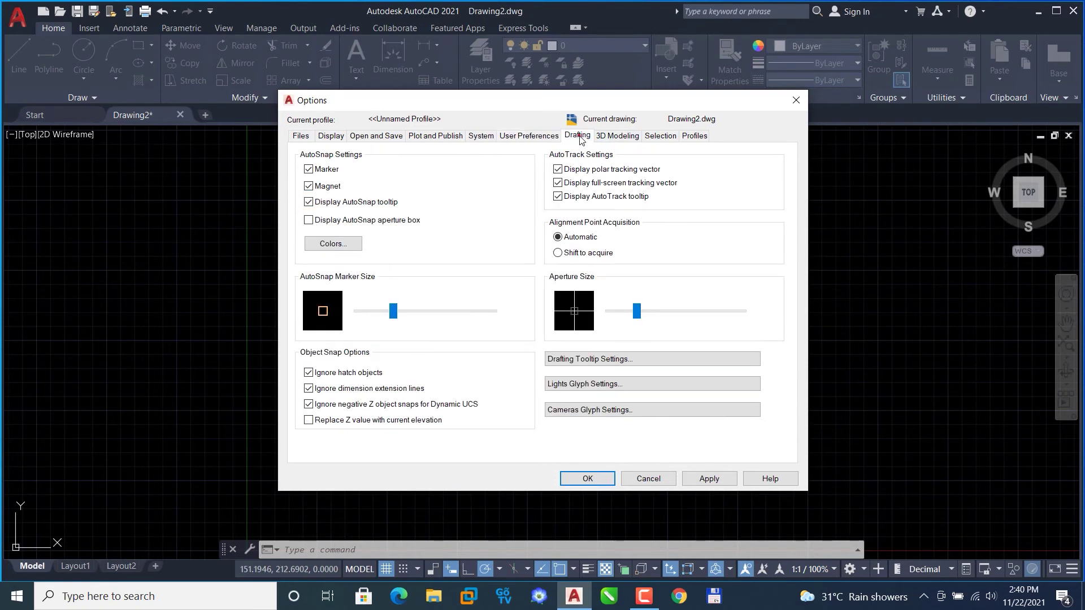
{"action": "left_click", "coordinate": [336, 139]}
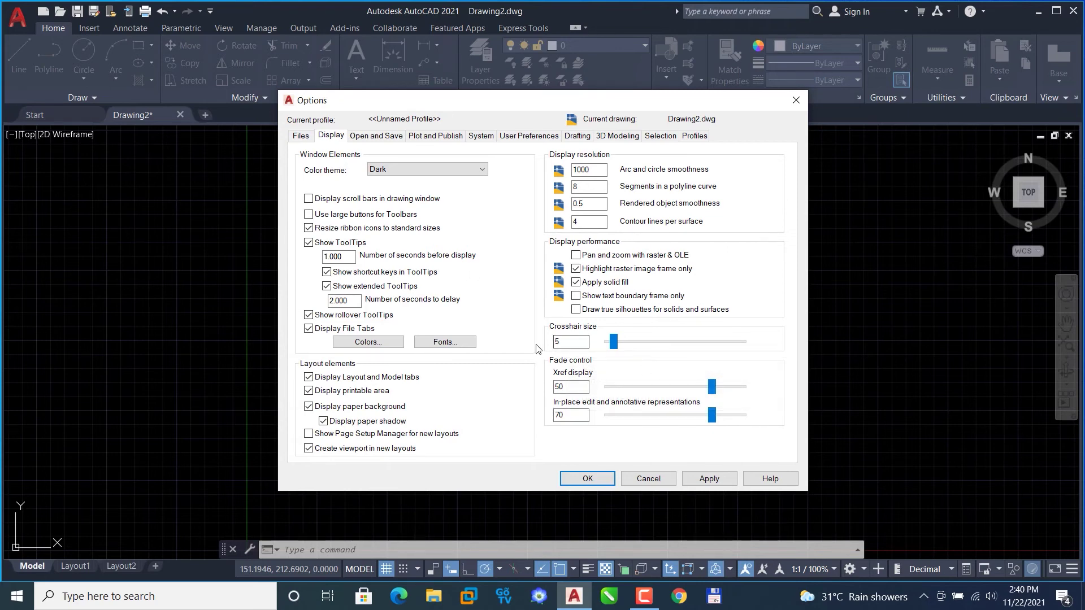
{"action": "left_click", "coordinate": [604, 480]}
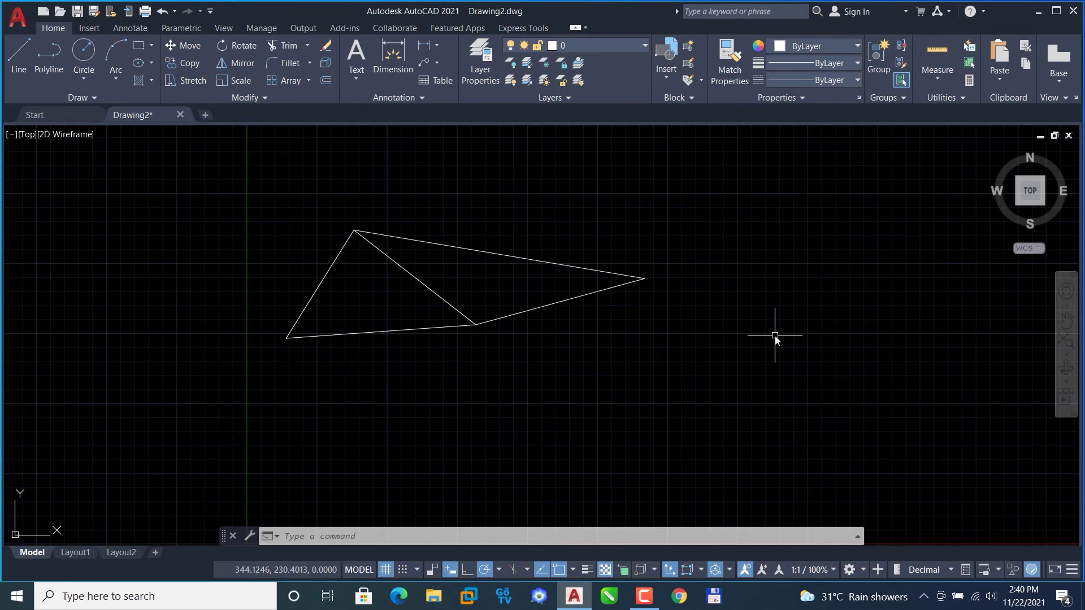
{"action": "type", "text": "op"}
{"action": "key", "text": "Return"}
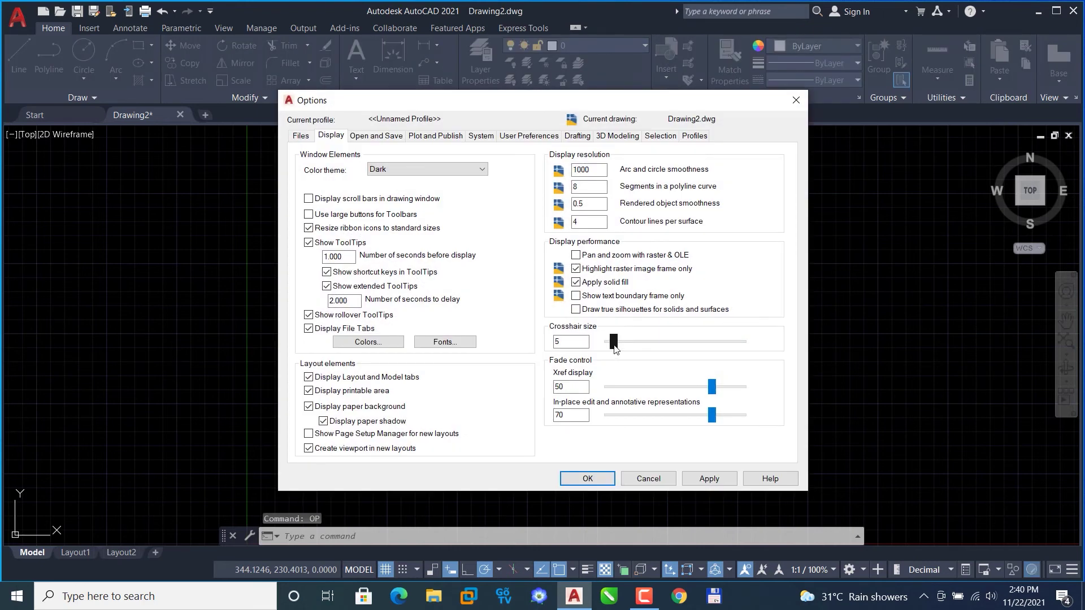
Set the crosshair size to 100 on the Display tab and apply it.
{"action": "left_click_drag", "start_coordinate": [614, 349], "coordinate": [742, 342]}
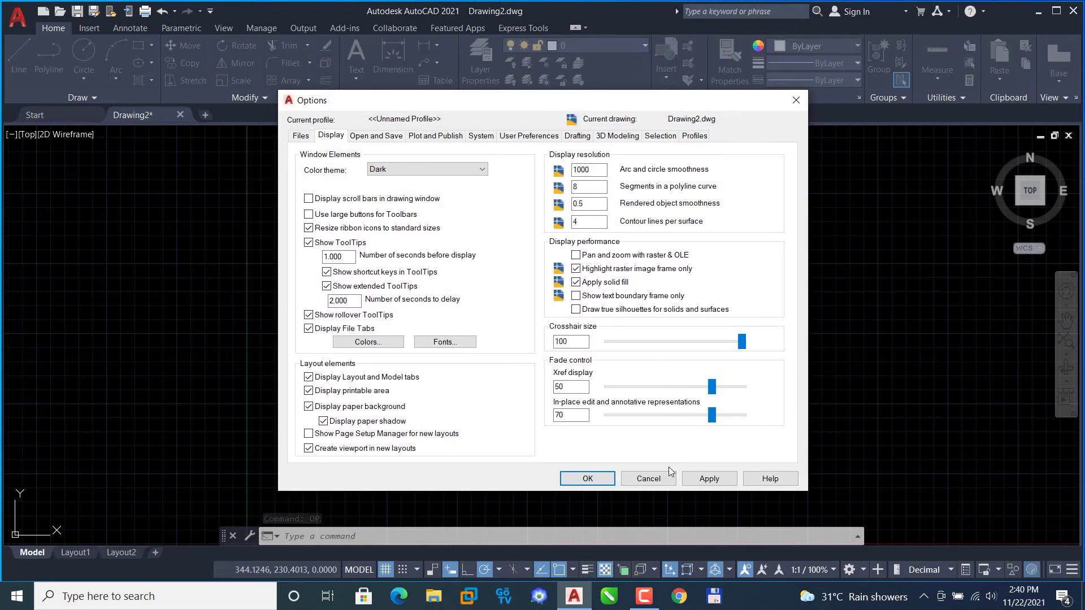
{"action": "left_click", "coordinate": [706, 478]}
{"action": "left_click", "coordinate": [599, 478]}
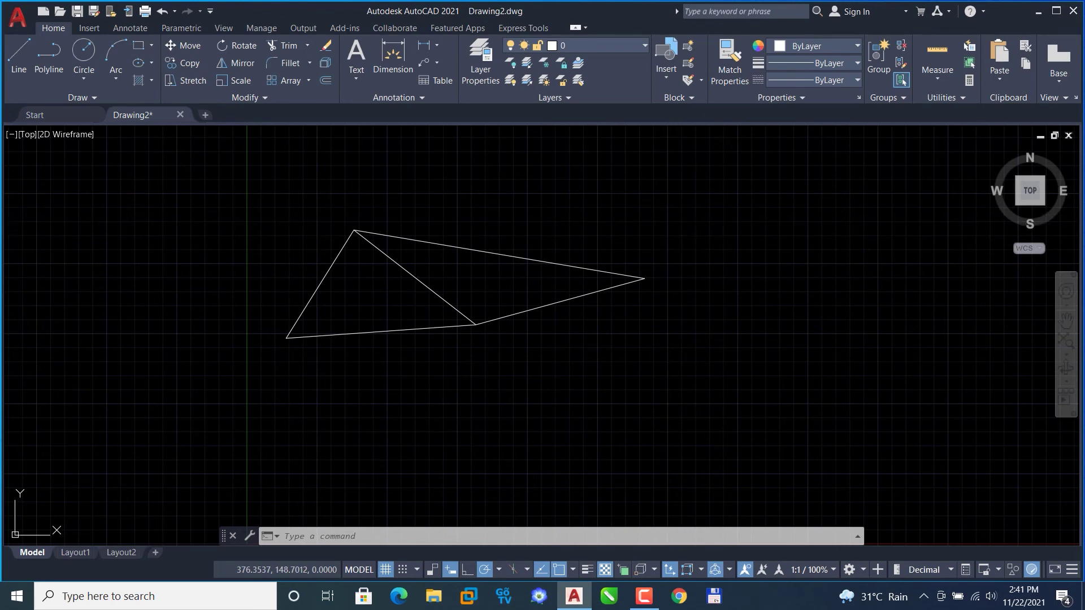
Reopen Options and set the crosshair size back to 5, applying the change.
{"action": "type", "text": "op"}
{"action": "key", "text": "Return"}
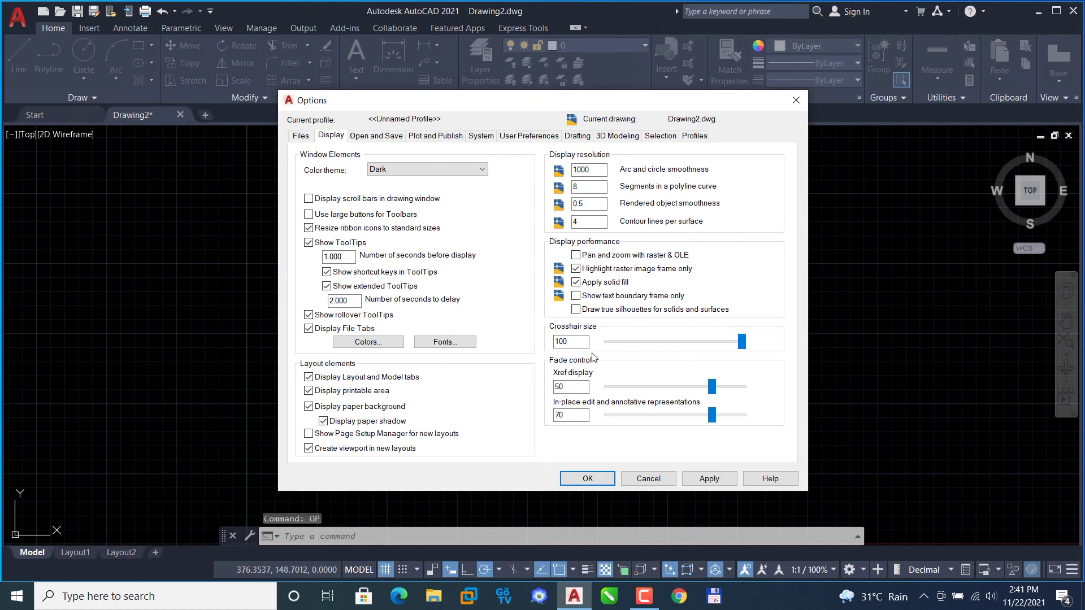
{"action": "left_click", "coordinate": [632, 345]}
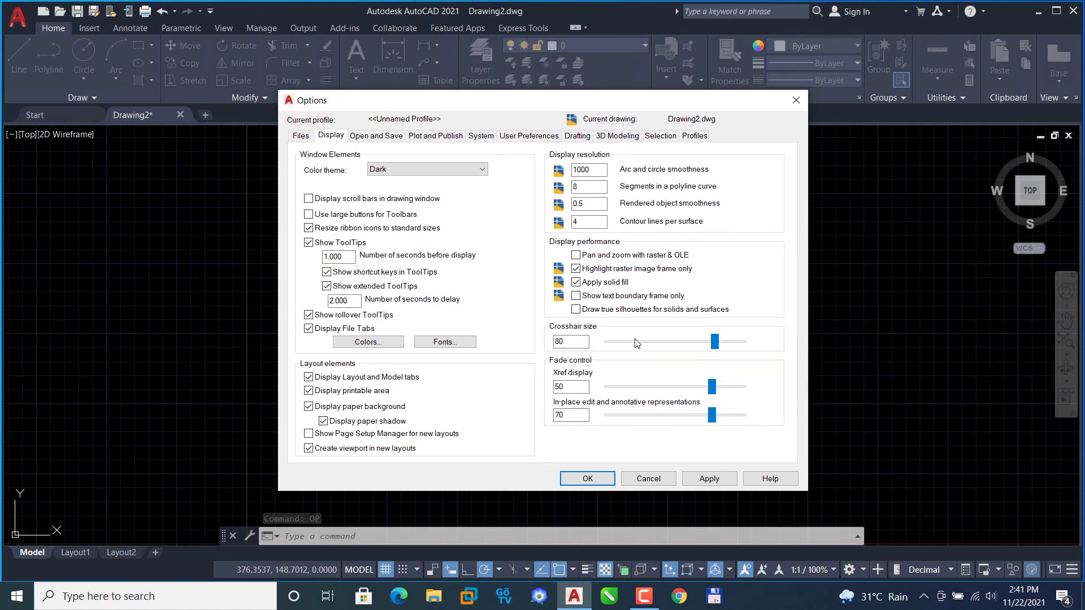
{"action": "double_click", "coordinate": [575, 342]}
{"action": "type", "text": "5"}
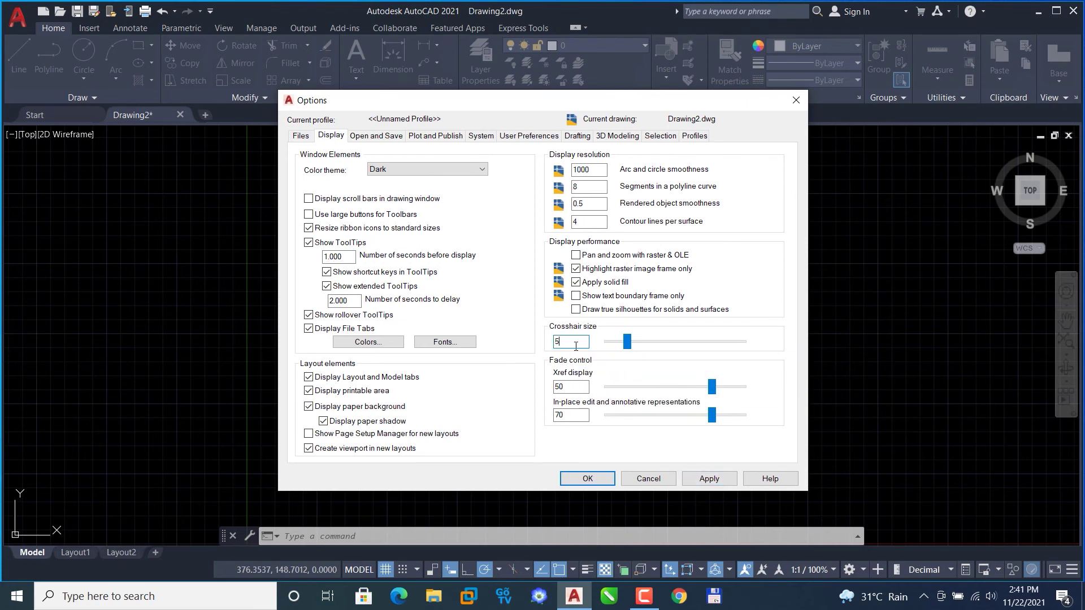
{"action": "left_click", "coordinate": [713, 479]}
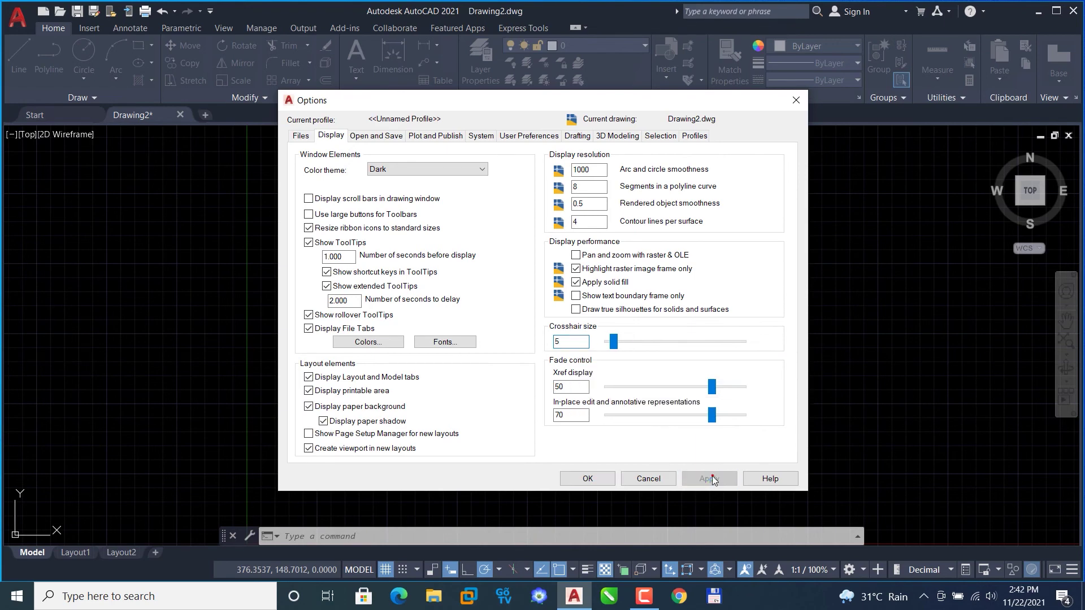
{"action": "left_click", "coordinate": [601, 478]}
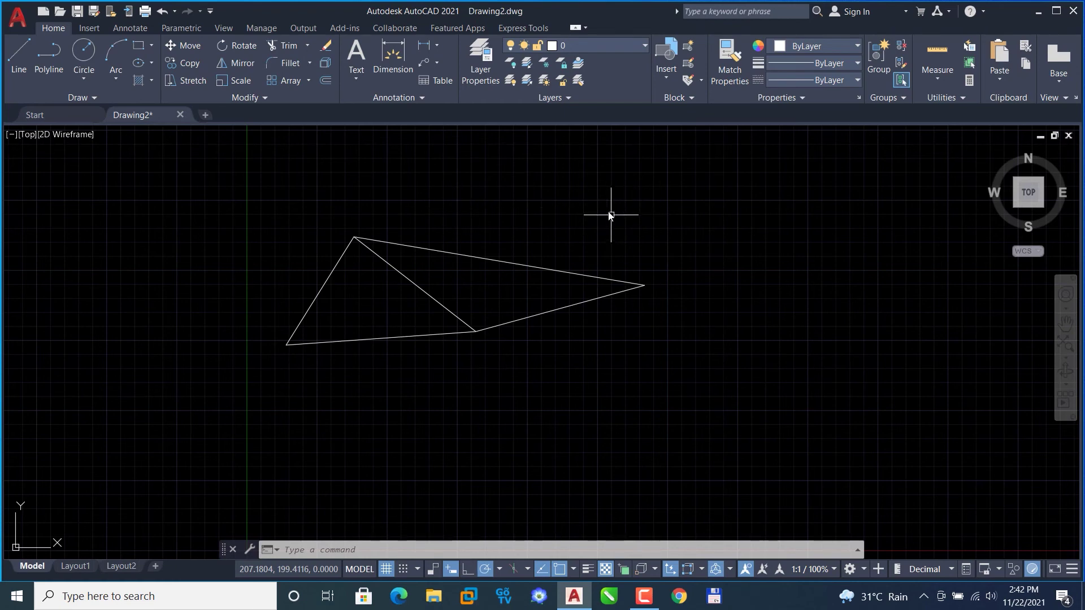
Reset the current profile to its defaults on the Profiles tab, confirming Yes.
{"action": "type", "text": "op"}
{"action": "key", "text": "Return"}
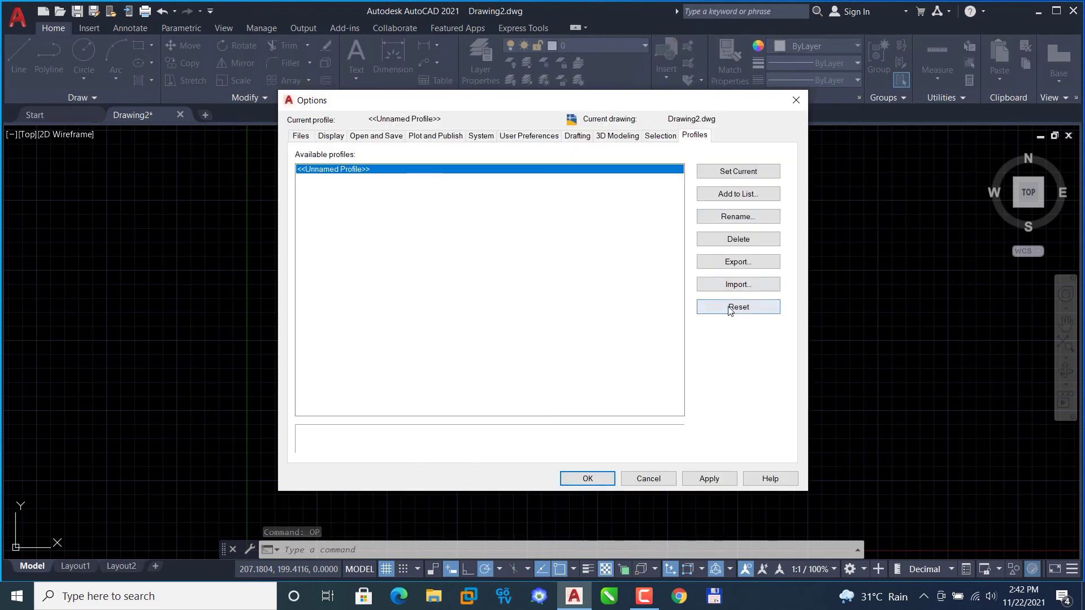
{"action": "left_click", "coordinate": [735, 306]}
{"action": "left_click", "coordinate": [537, 334]}
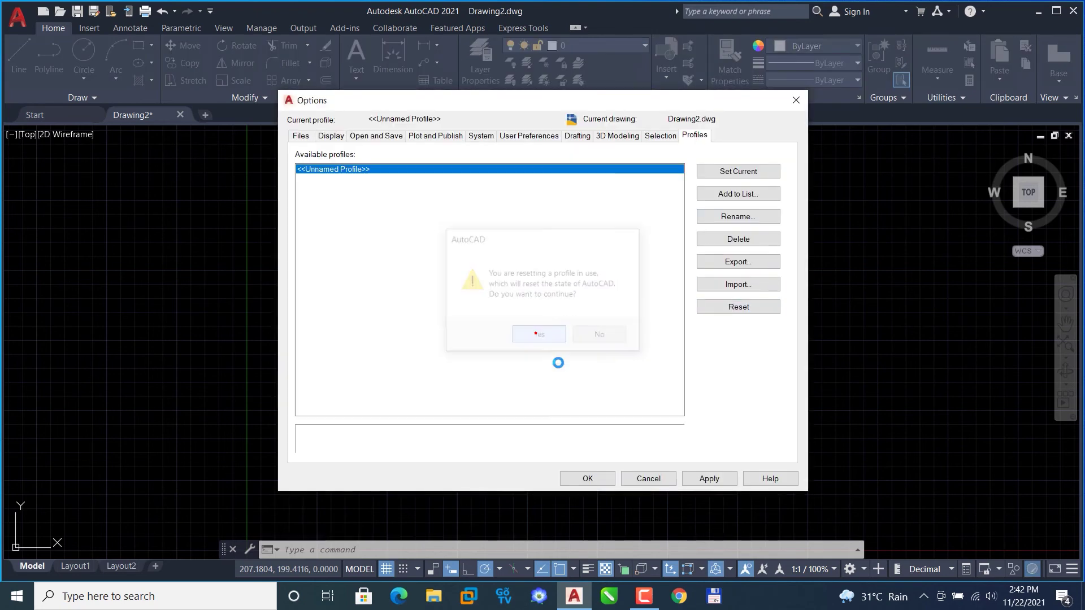
{"action": "left_click", "coordinate": [588, 479]}
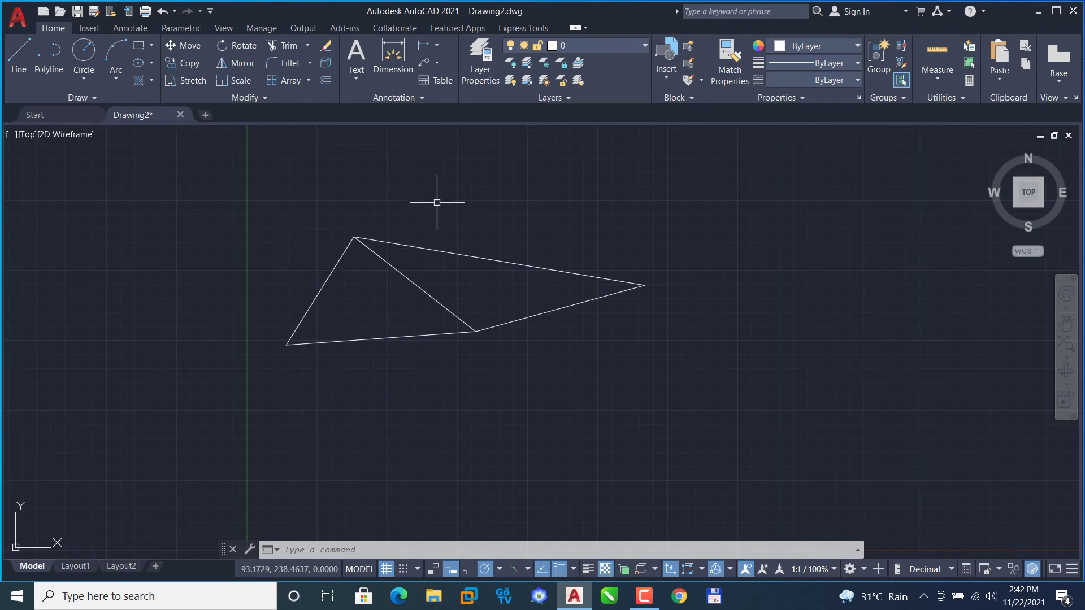
{"action": "type", "text": "o"}
{"action": "key", "text": "BackSpace"}
Uncheck 'Shortcut menus in drawing area' under User Preferences and apply the change.
{"action": "type", "text": "op"}
{"action": "key", "text": "Return"}
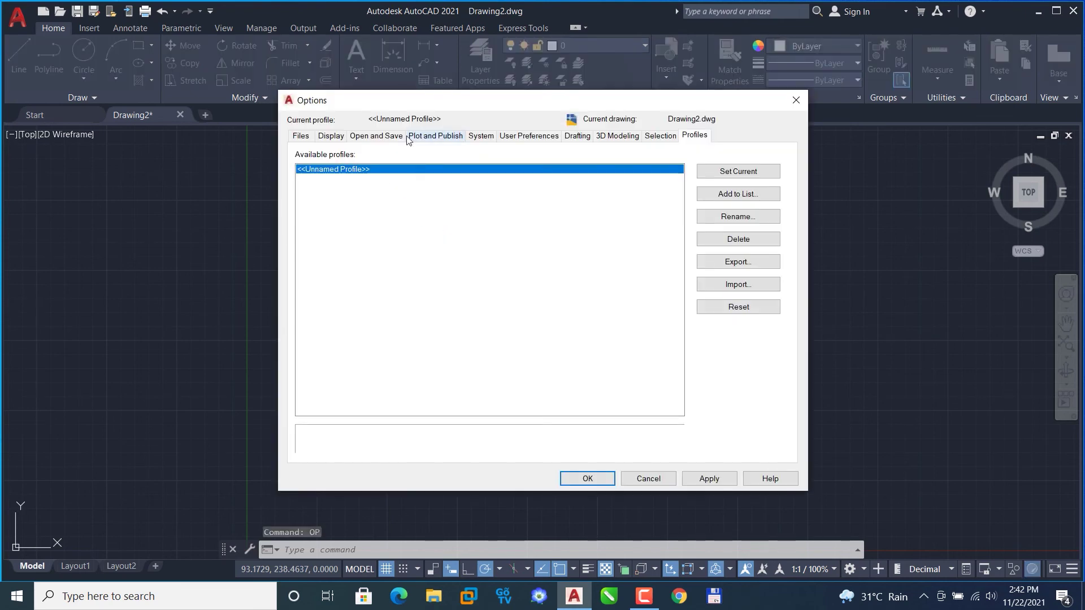
{"action": "left_click", "coordinate": [518, 137]}
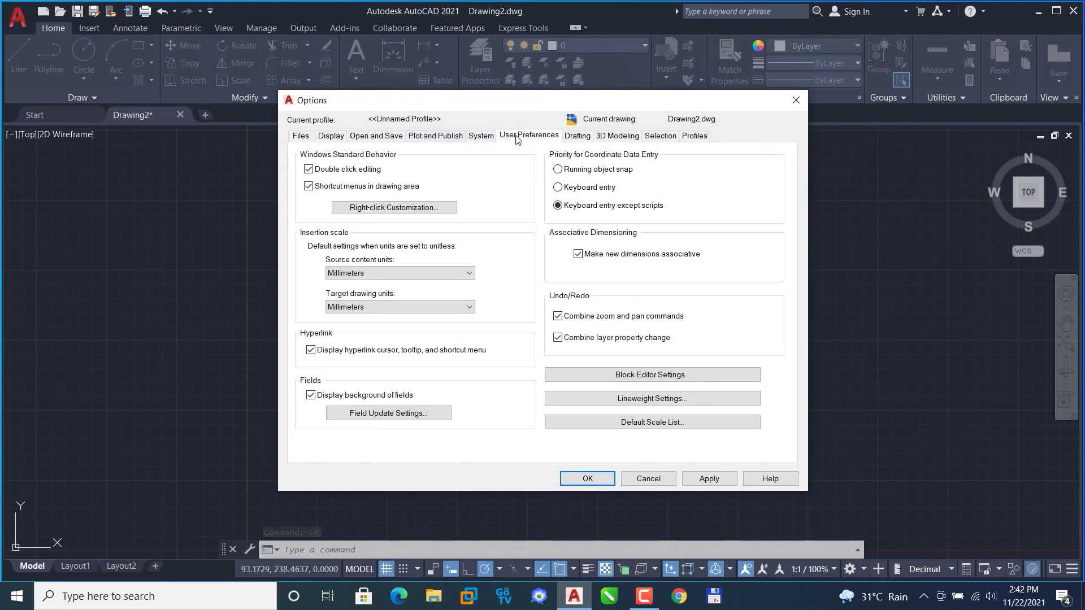
{"action": "left_click", "coordinate": [375, 208]}
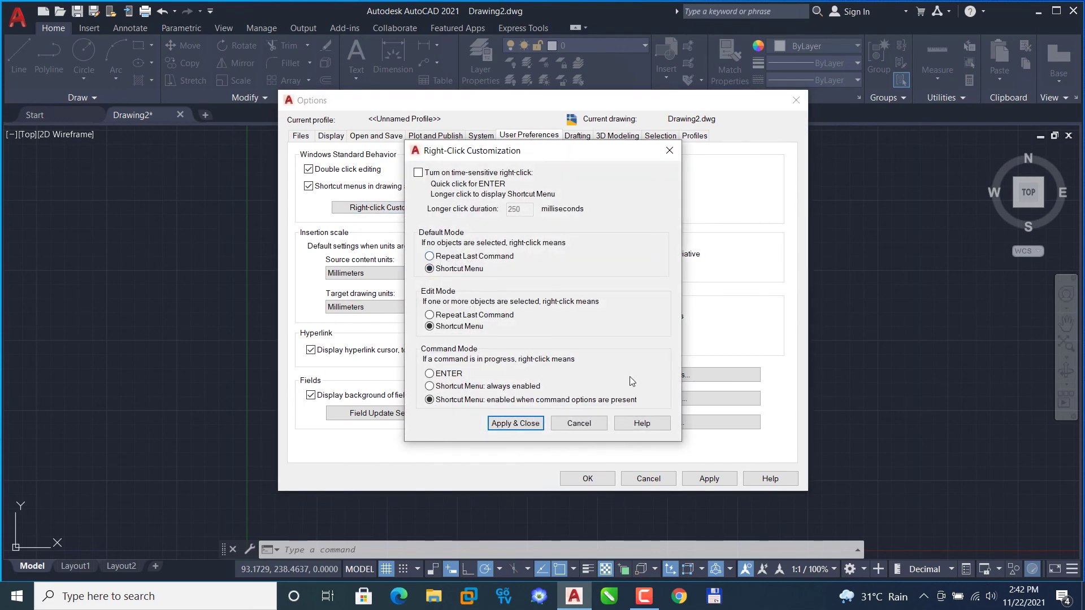
{"action": "left_click", "coordinate": [581, 421]}
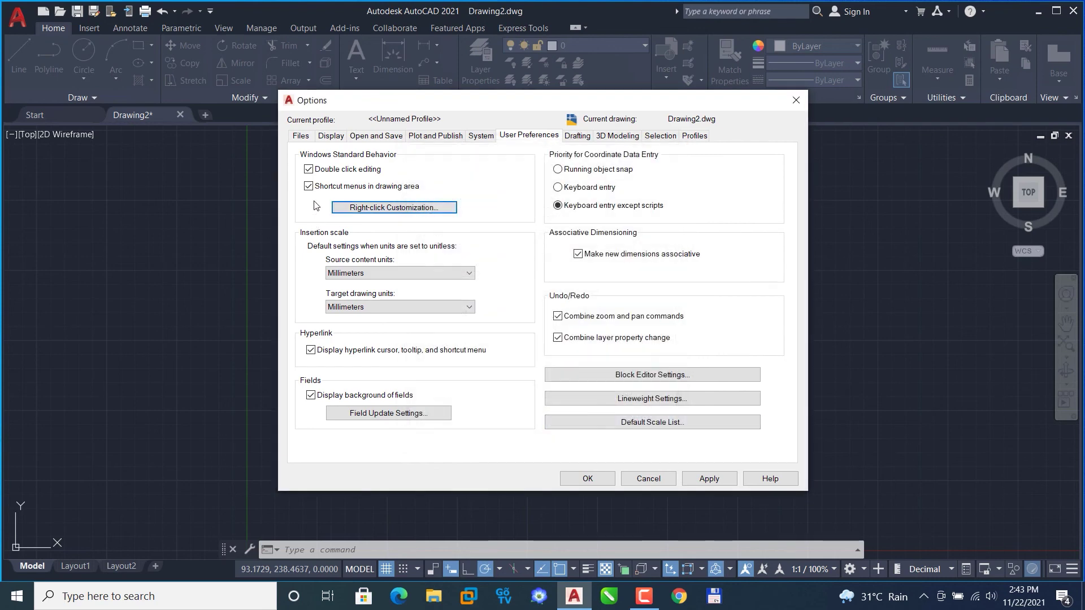
{"action": "left_click", "coordinate": [309, 186]}
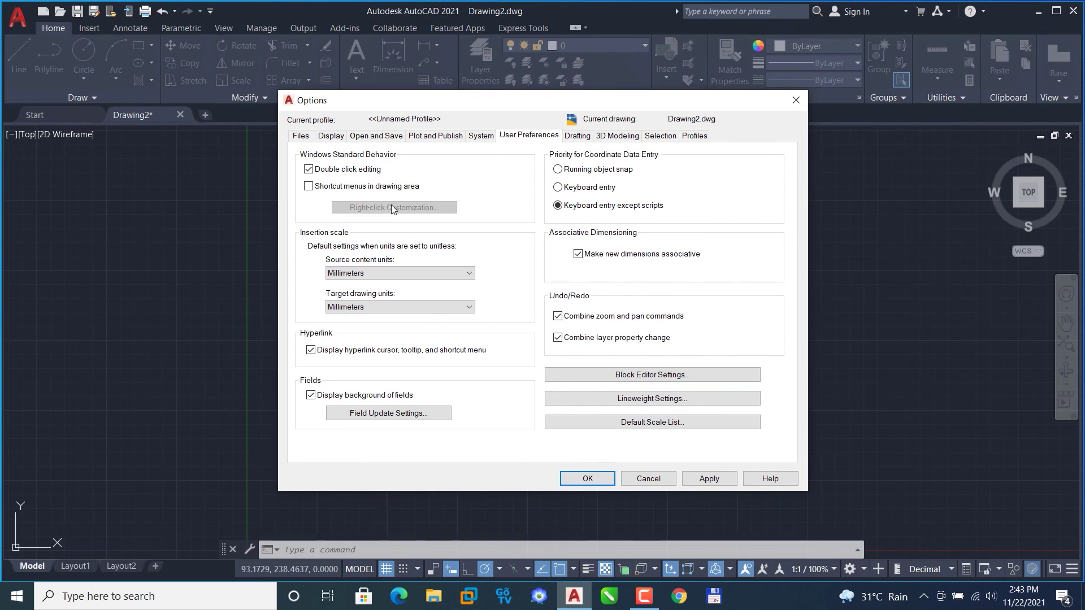
{"action": "left_click", "coordinate": [709, 479]}
{"action": "left_click", "coordinate": [587, 479]}
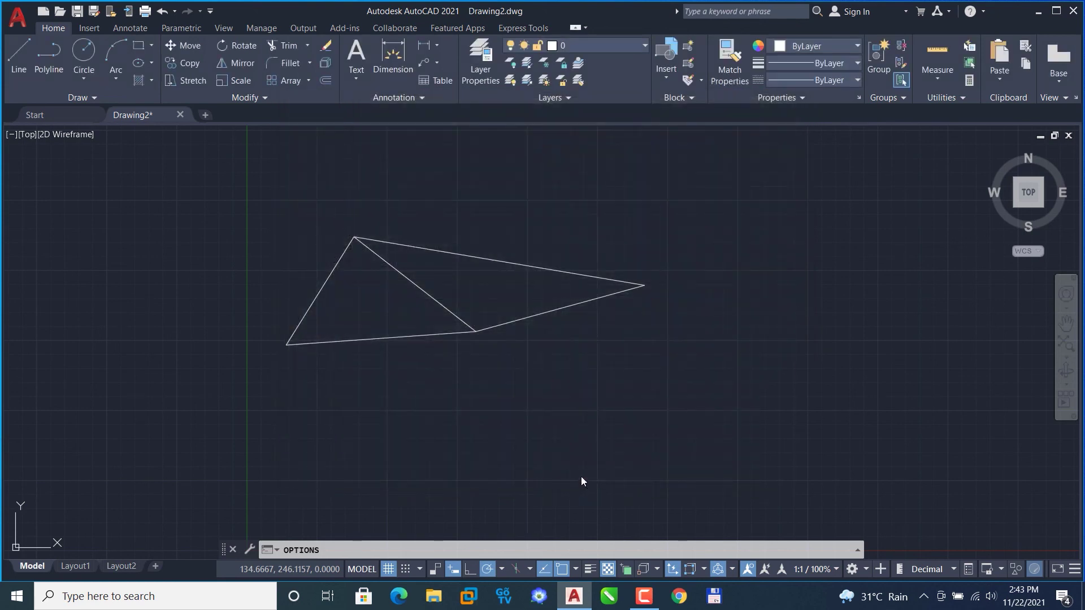
Window-select the existing triangle lines and delete them.
{"action": "left_click", "coordinate": [257, 198]}
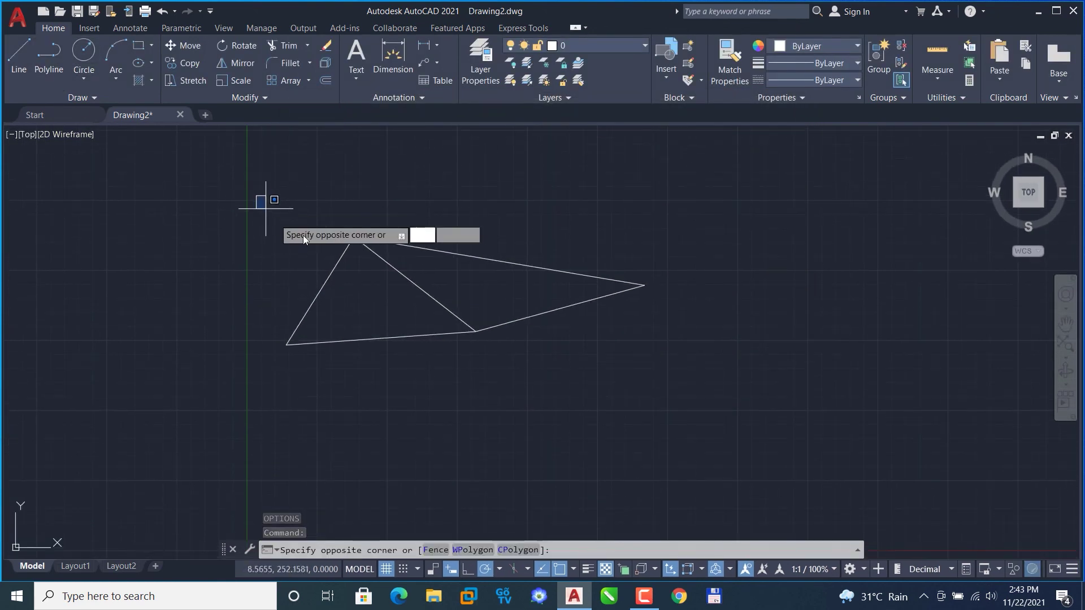
{"action": "left_click", "coordinate": [696, 394]}
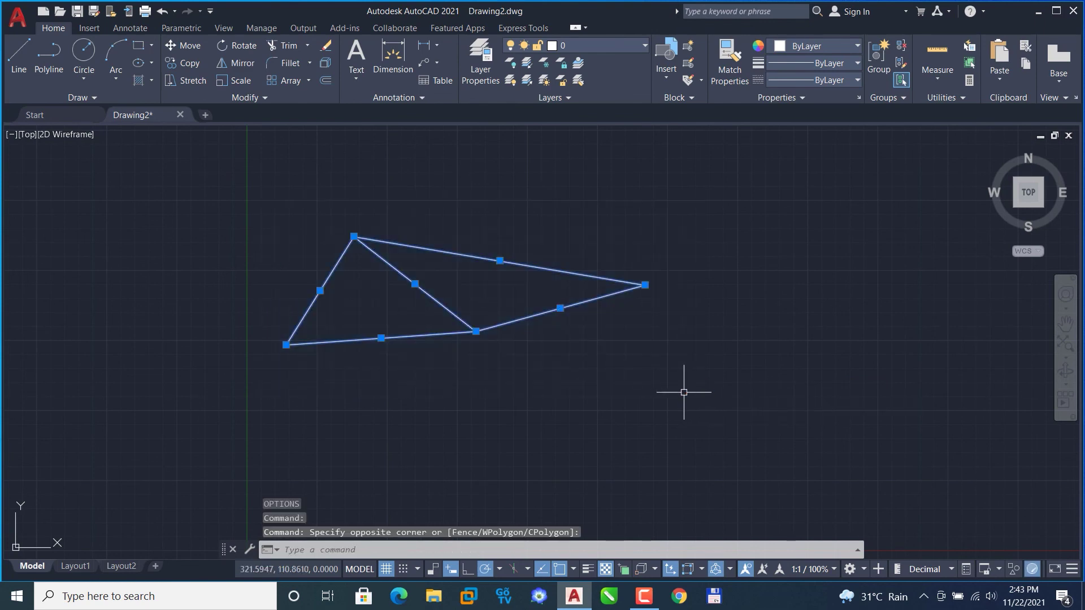
{"action": "key", "text": "Delete"}
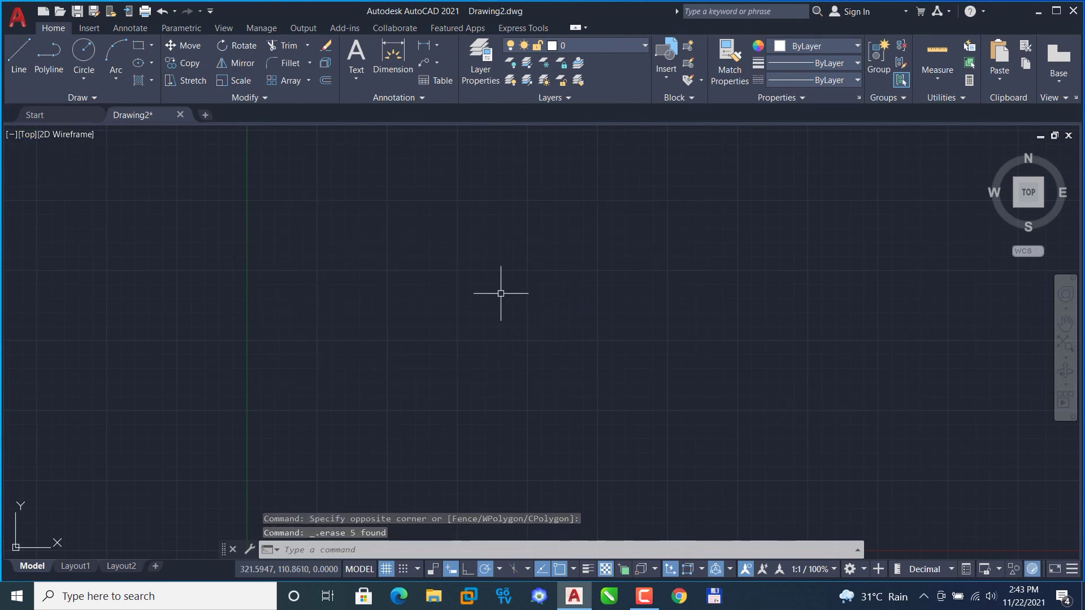
Draw three separate lines snapped at their endpoints to form a closed triangle.
{"action": "type", "text": "l"}
{"action": "key", "text": "Return"}
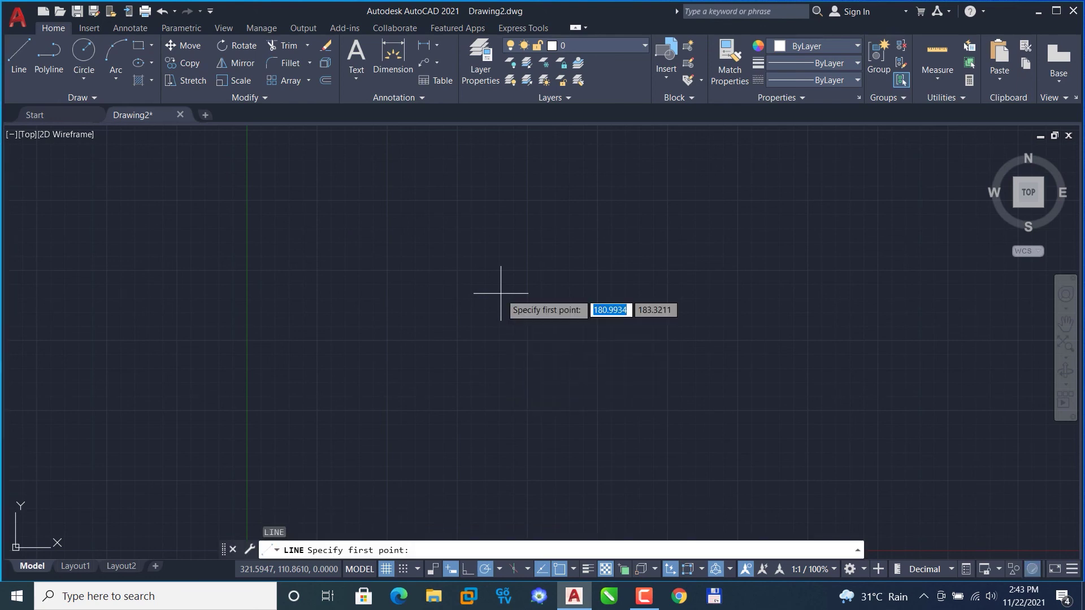
{"action": "left_click", "coordinate": [299, 221]}
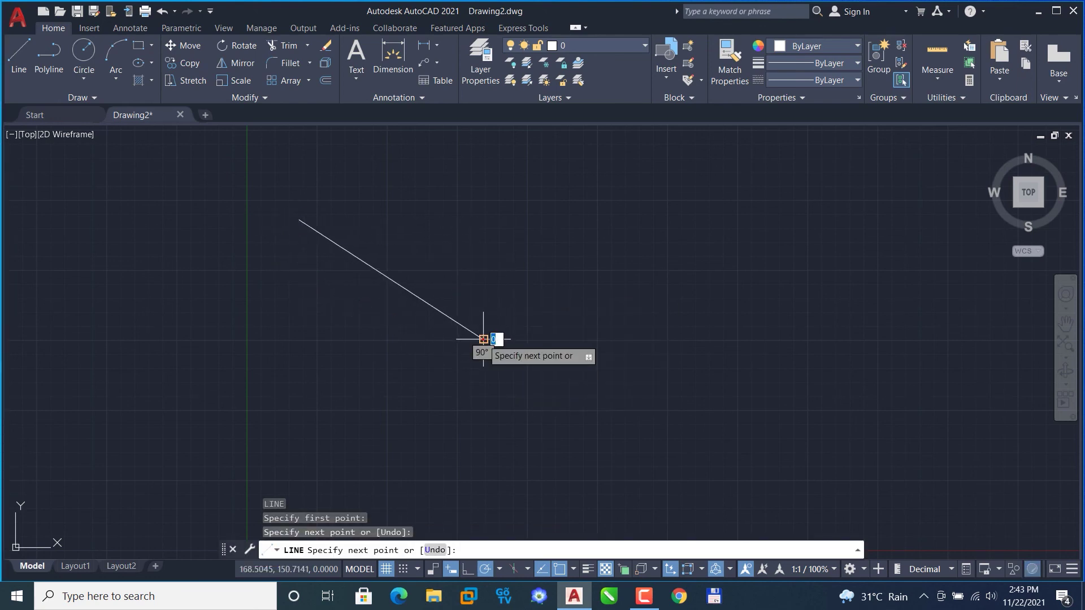
{"action": "key", "text": "Return"}
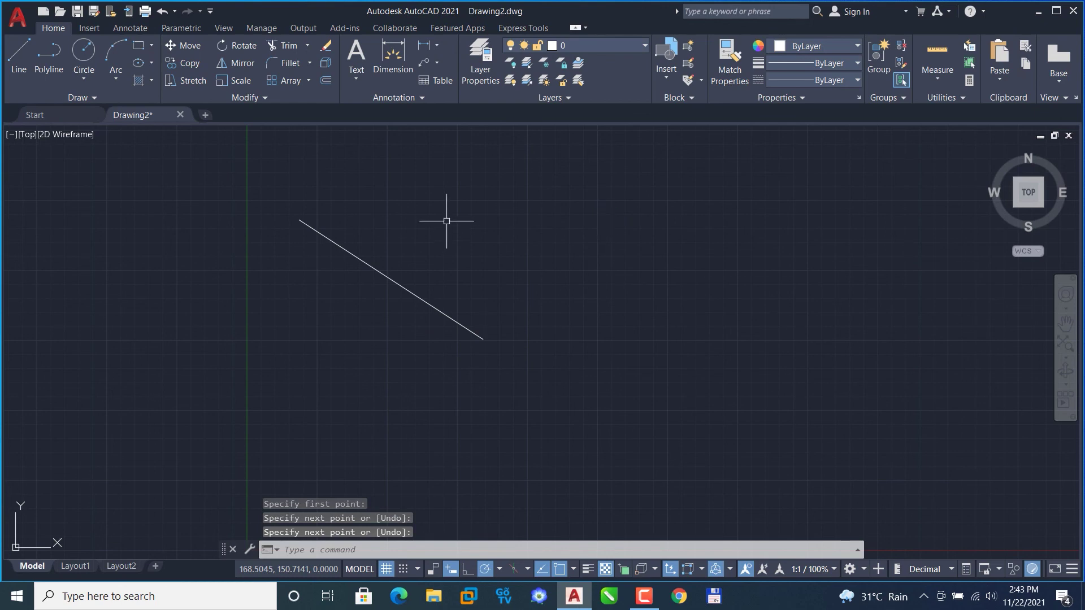
{"action": "key", "text": "Return"}
{"action": "left_click", "coordinate": [298, 220]}
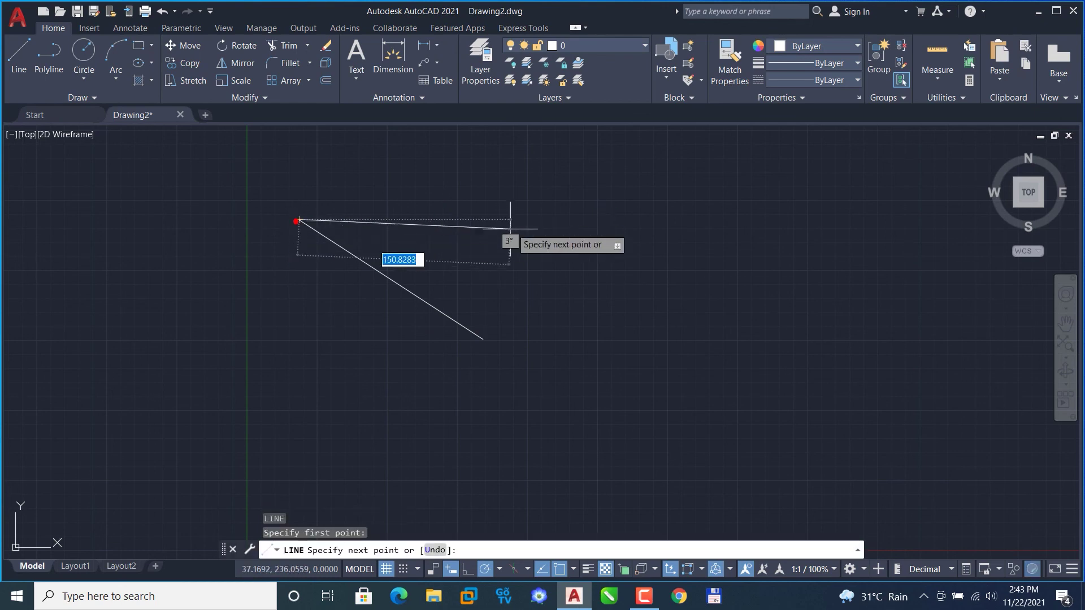
{"action": "left_click", "coordinate": [727, 303]}
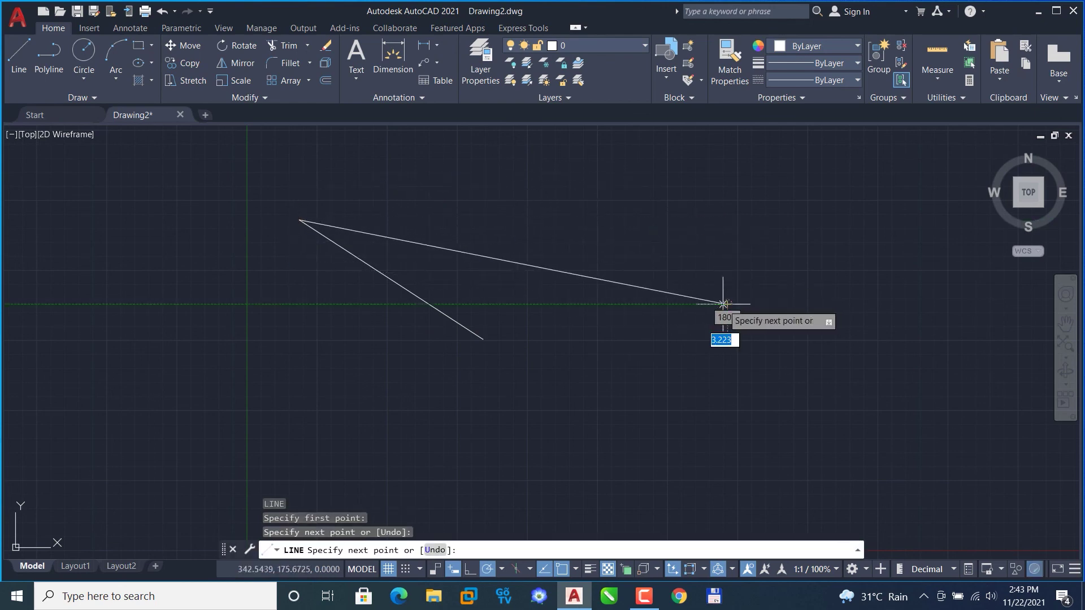
{"action": "key", "text": "Return"}
{"action": "key", "text": "Return"}
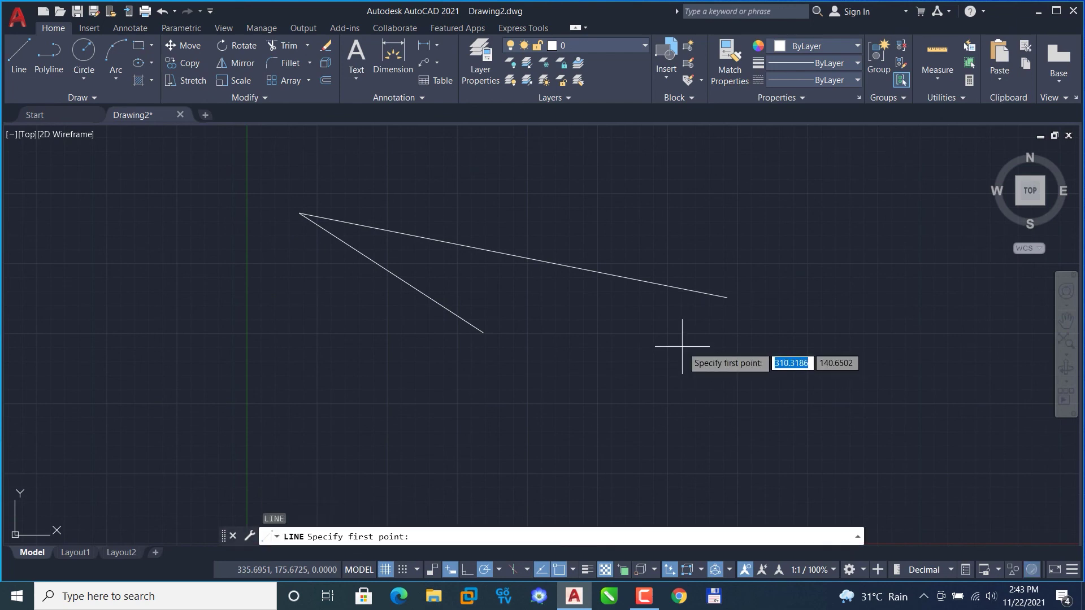
{"action": "left_click", "coordinate": [483, 333]}
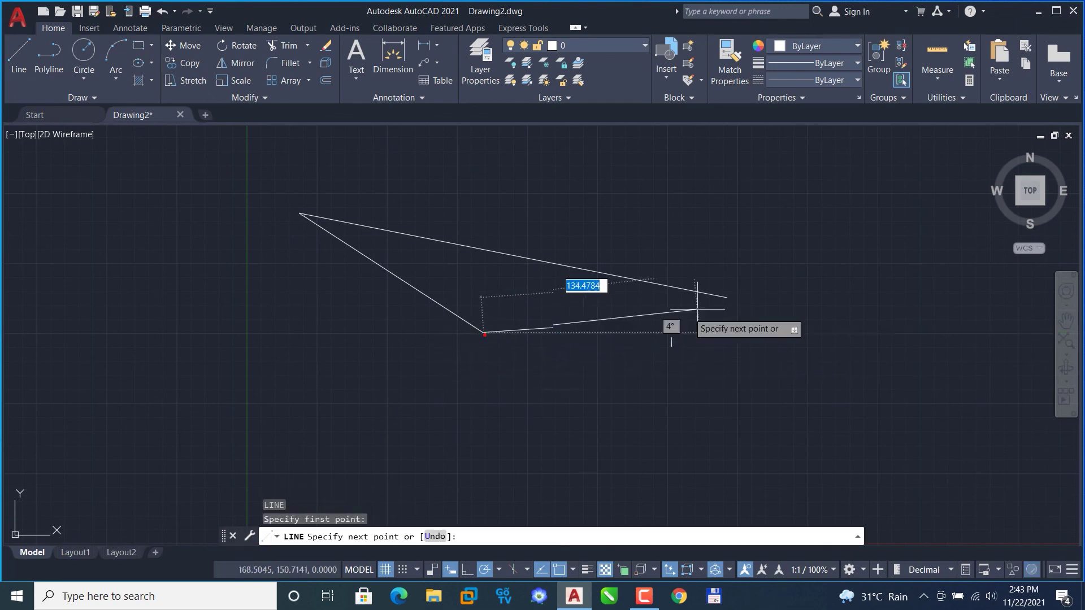
{"action": "left_click", "coordinate": [727, 298]}
{"action": "key", "text": "Return"}
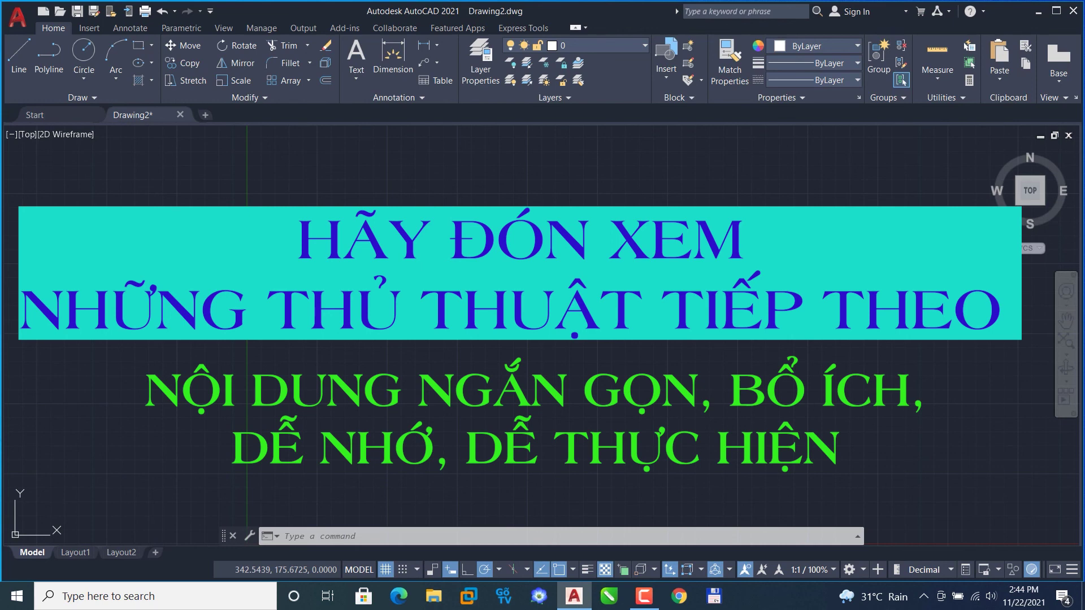
Drag across the drawing area over the redrawn triangle.
{"action": "left_click_drag", "start_coordinate": [299, 214], "coordinate": [649, 249]}
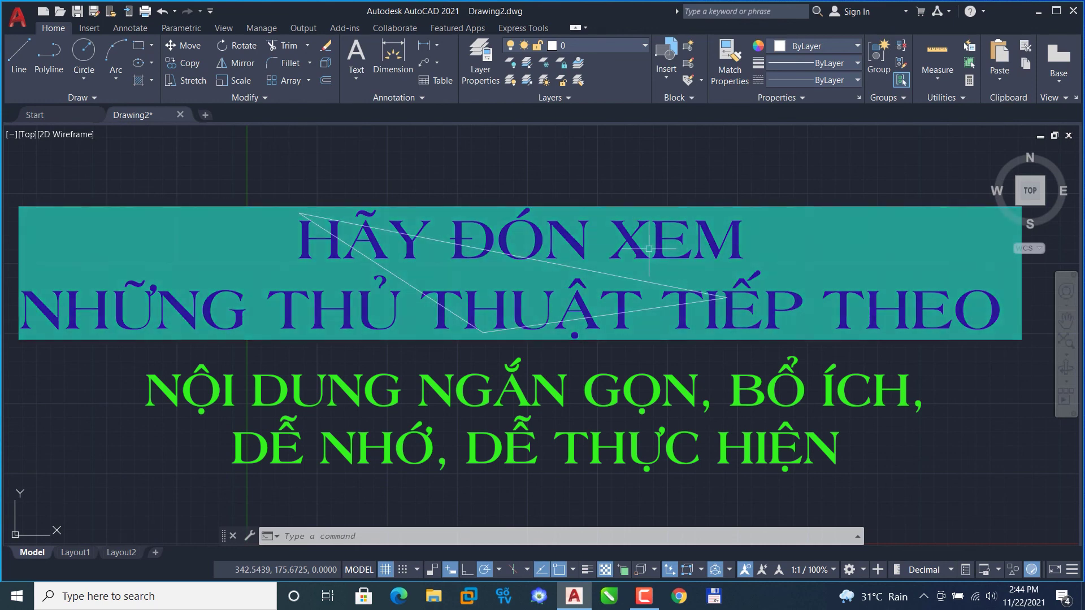